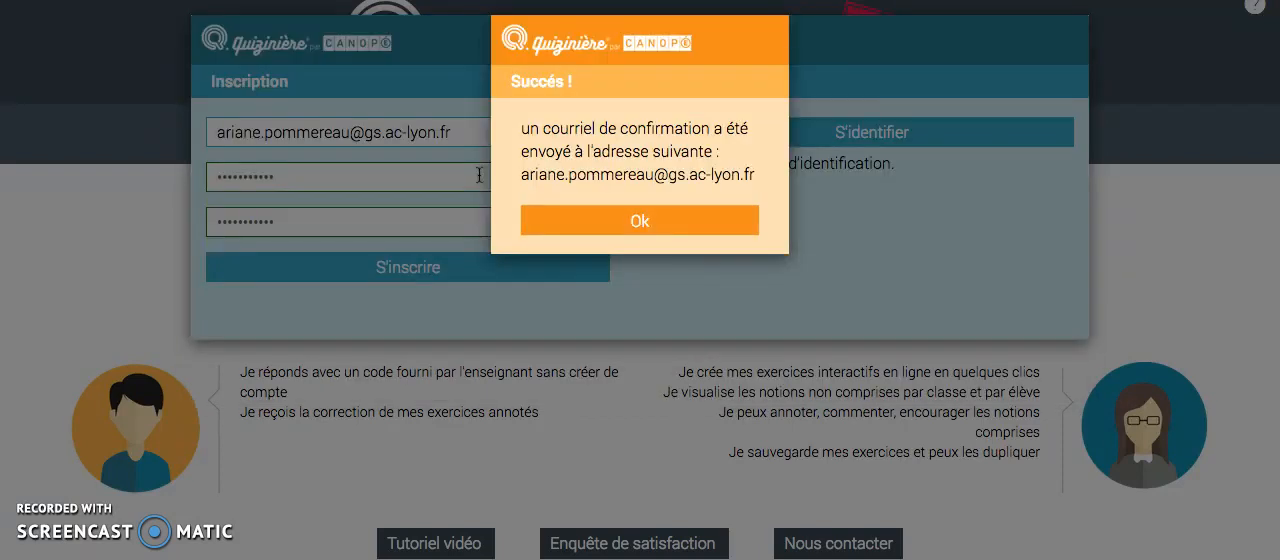
Step: Submit the teacher account registration and acknowledge the confirmation e-mail notice
left_click(430, 270)
left_click(645, 220)
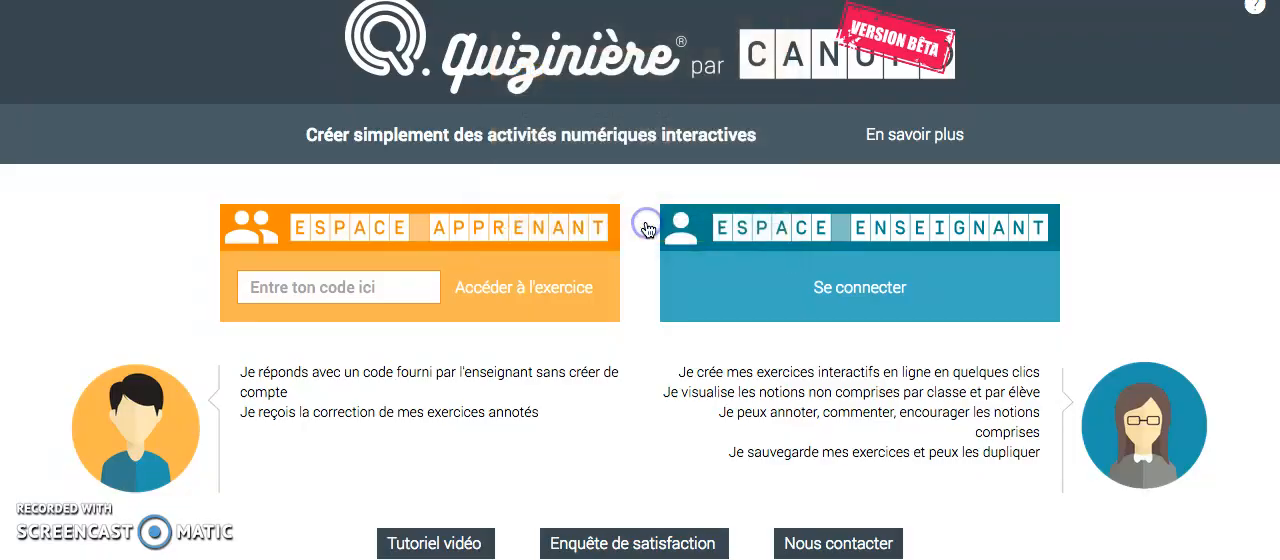
Step: Sign in to the teacher space with the account's e-mail address and password
left_click(870, 287)
left_click(449, 133)
type("a")
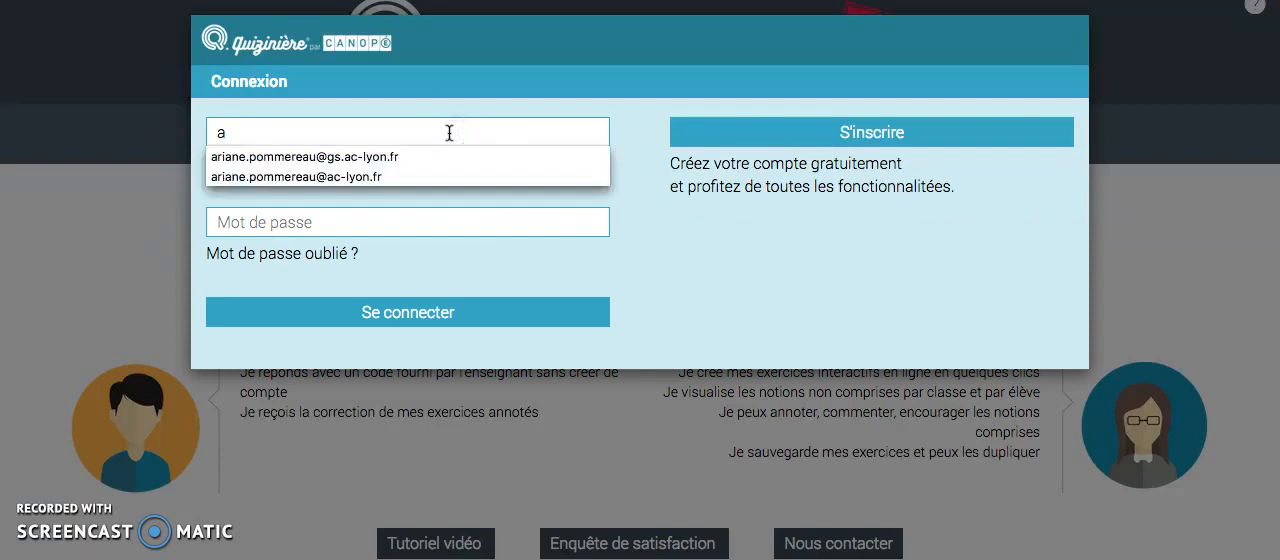
left_click(449, 160)
left_click(422, 224)
type("••")
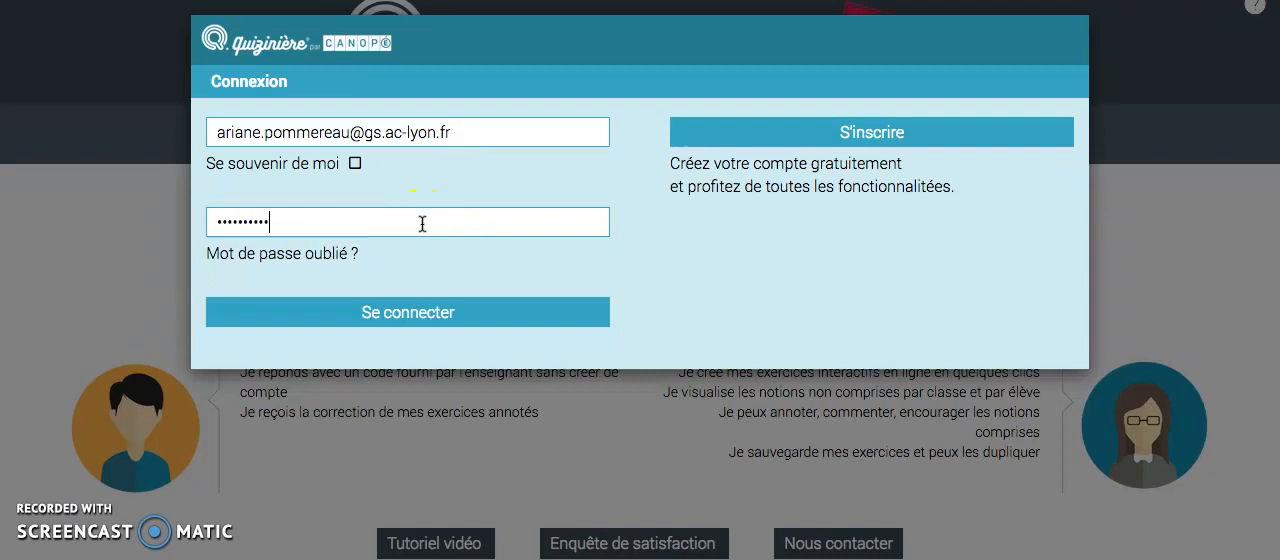
left_click(416, 310)
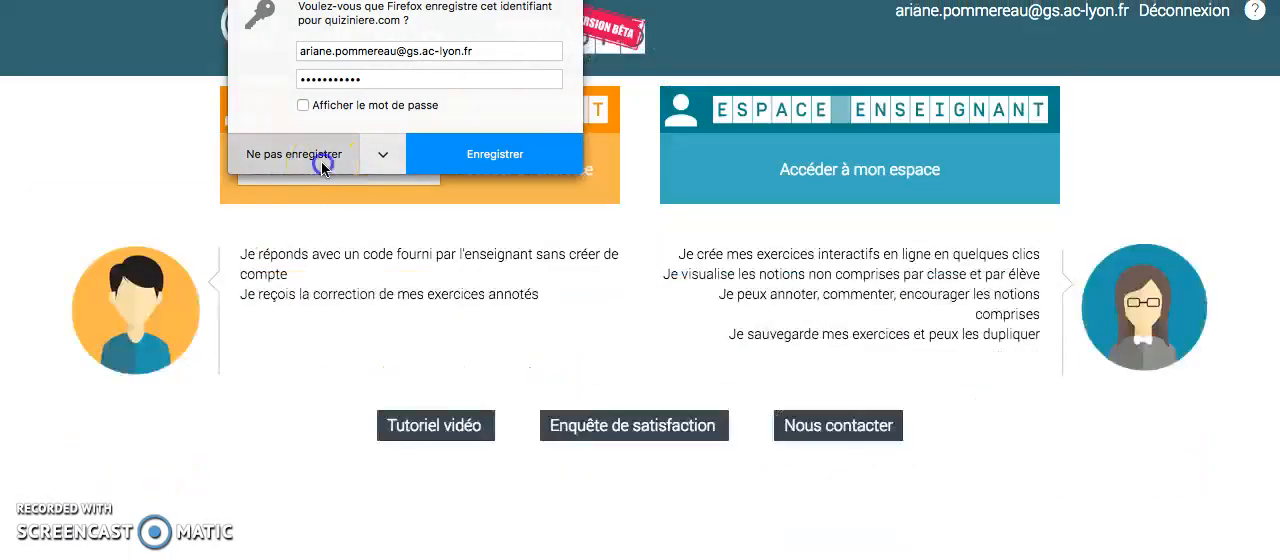
left_click(321, 163)
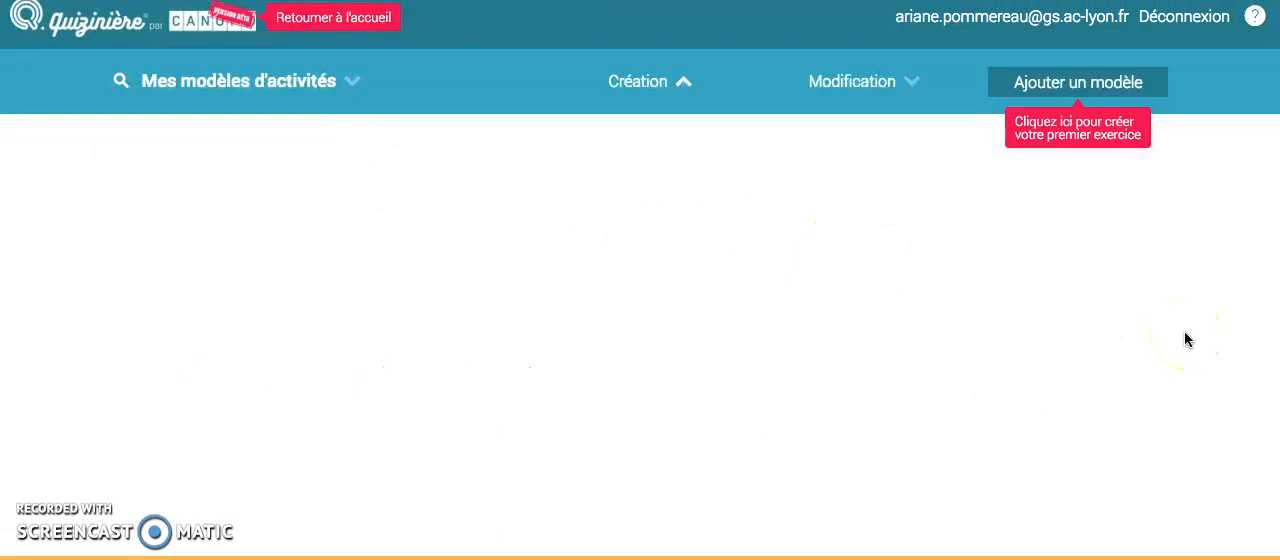
Step: Create a new activity model and title it "Test"
left_click(1088, 84)
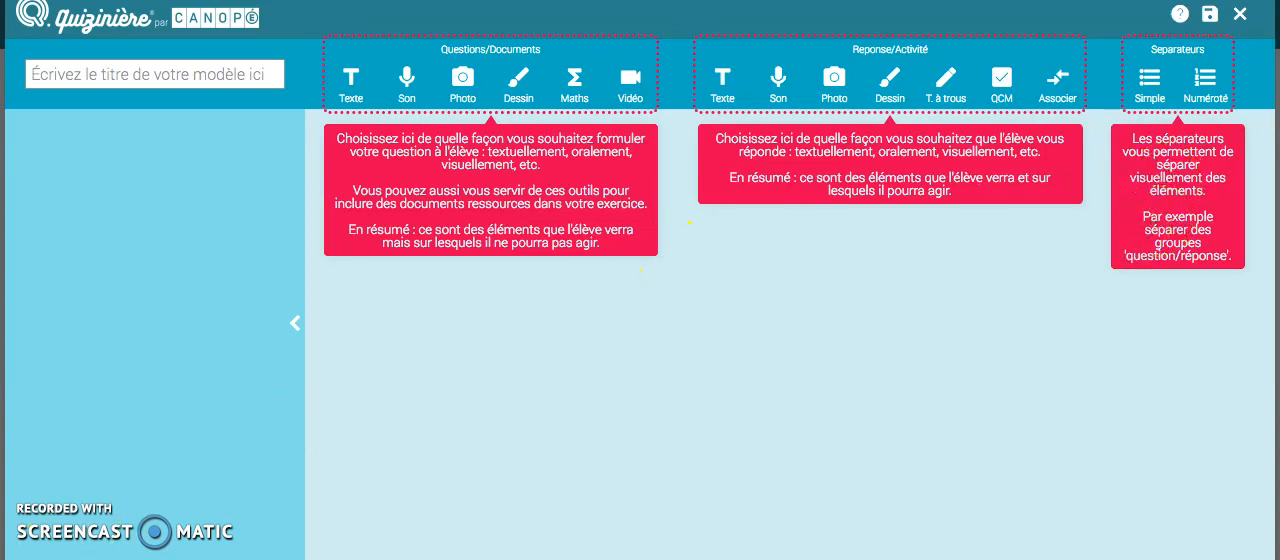
left_click(62, 77)
type("Test")
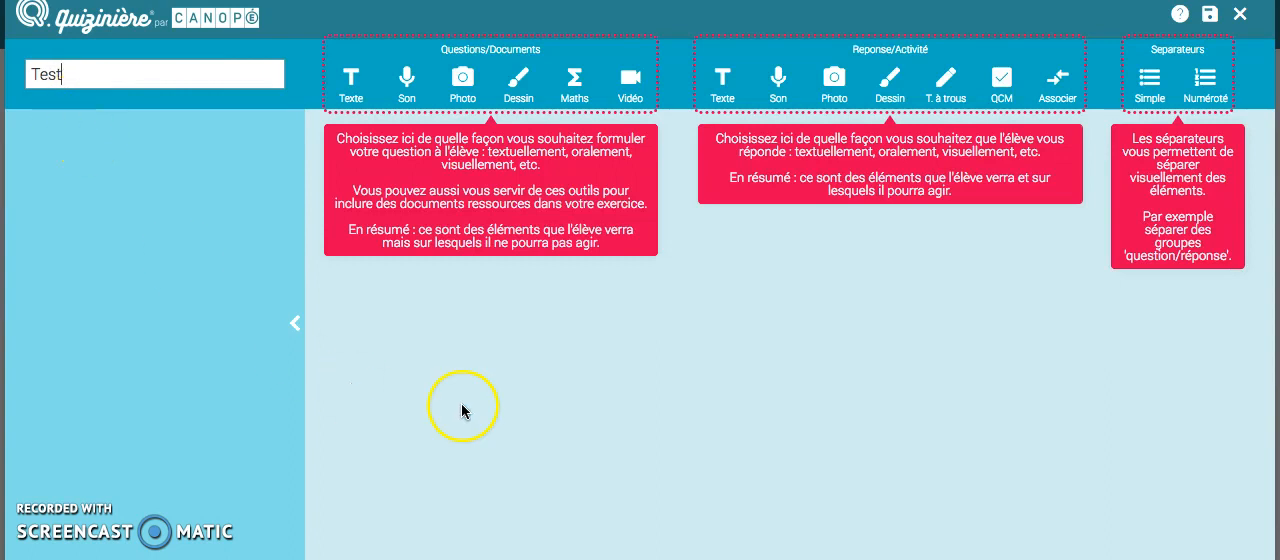
Step: Add the text question "Que pensez-vous de cet outil?" followed by a free-text answer field
left_click(352, 88)
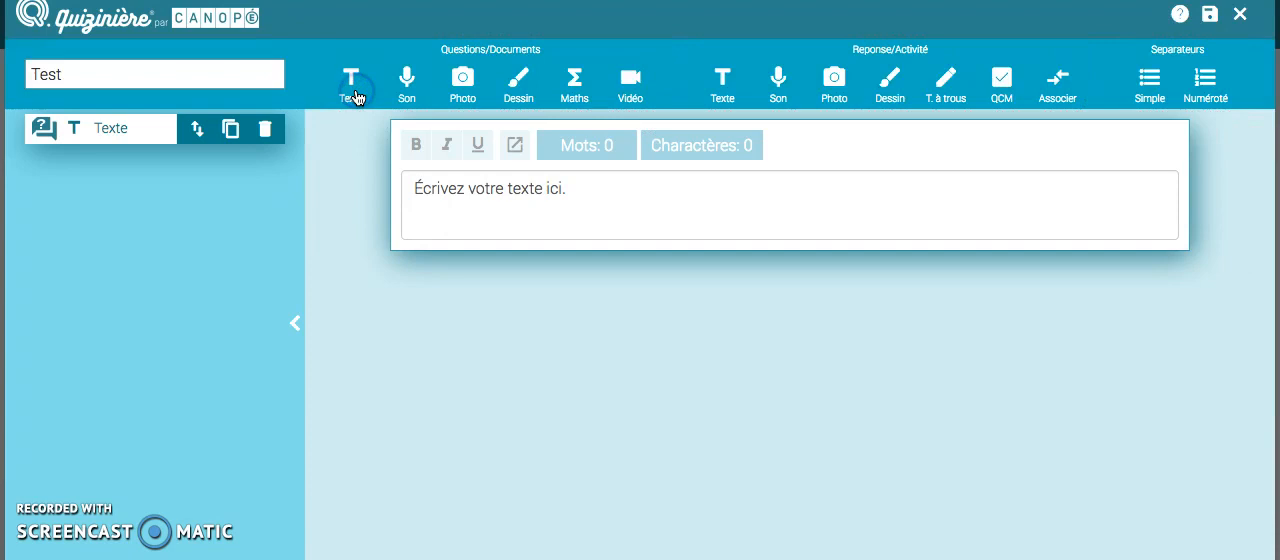
left_click(472, 192)
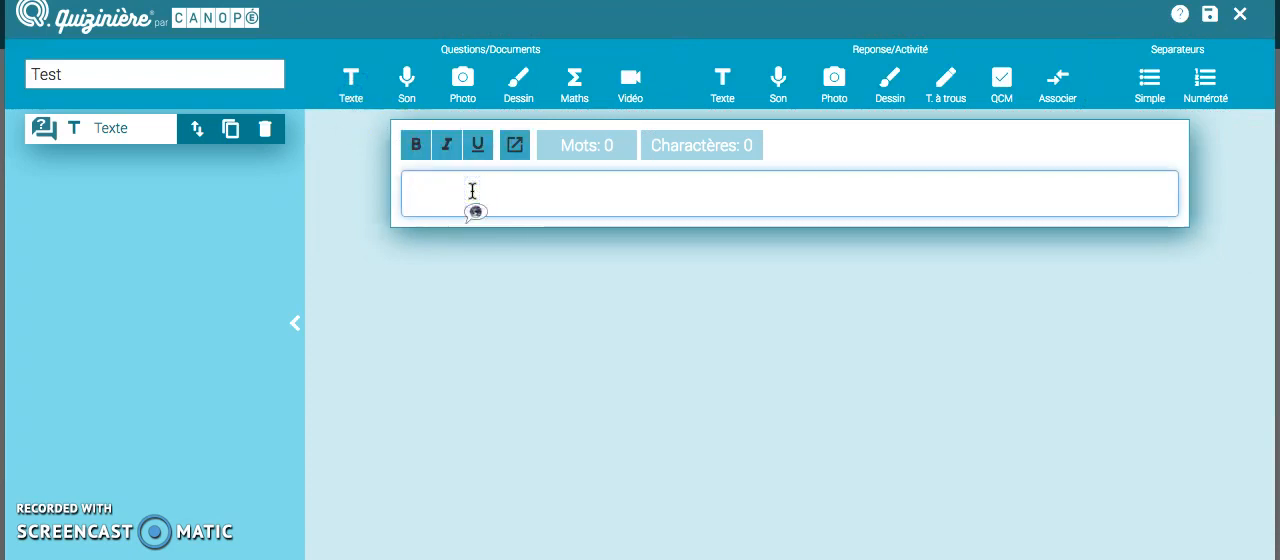
type("Que pensez-vous de cet outil?")
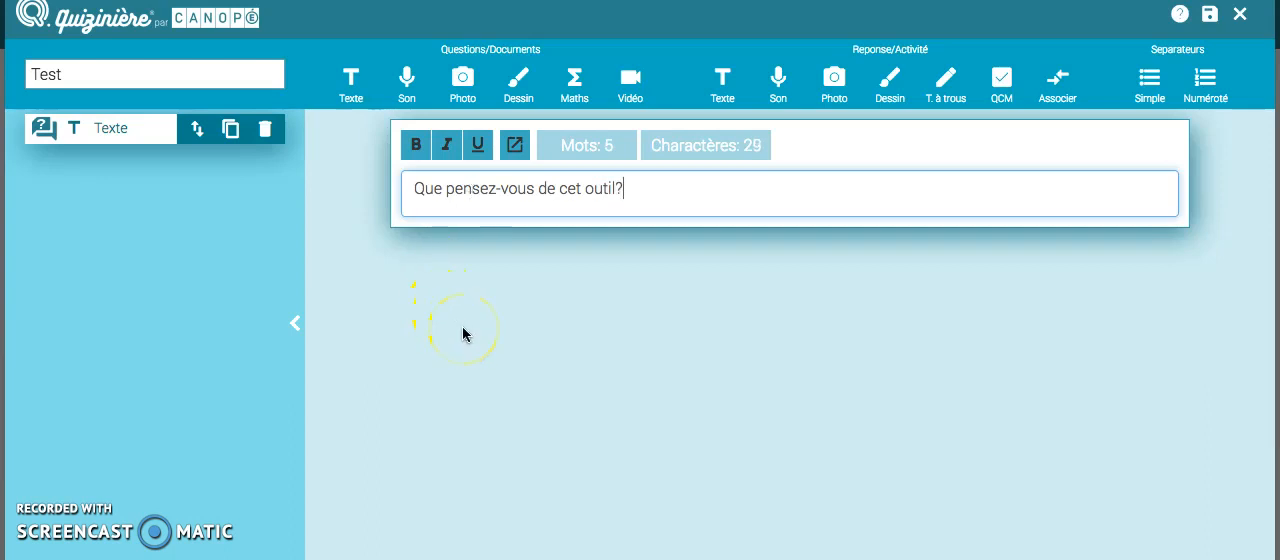
left_click(494, 324)
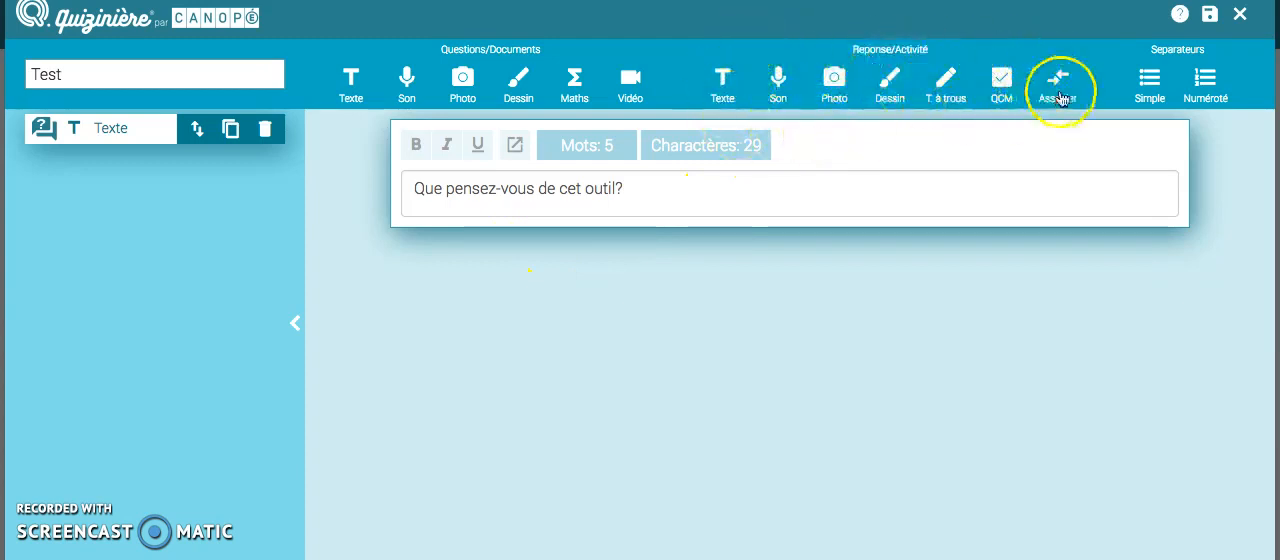
left_click(724, 86)
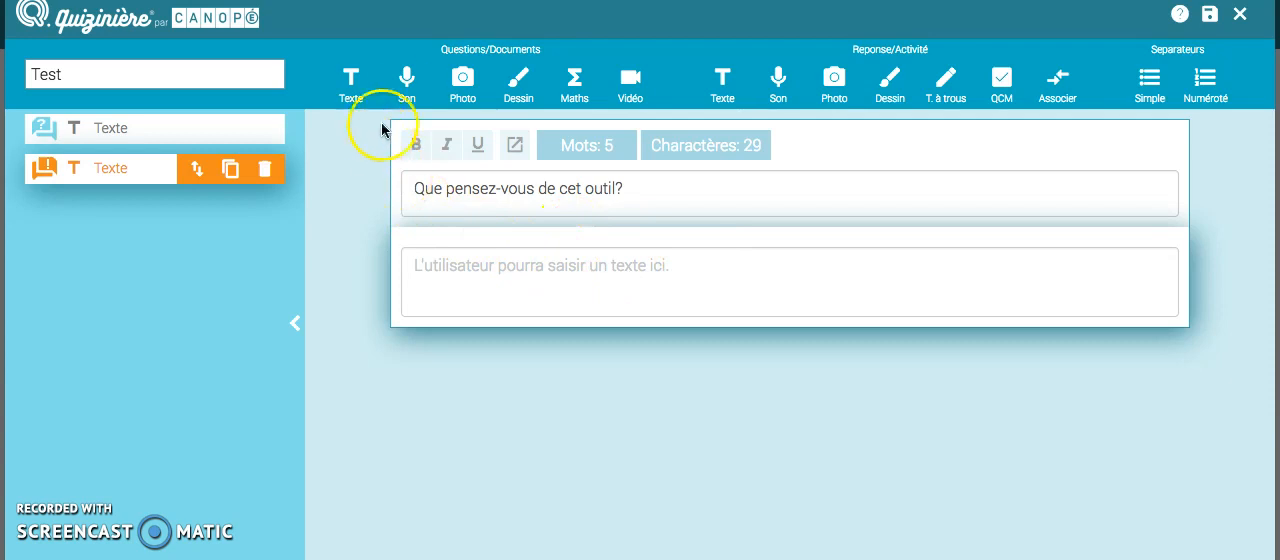
Step: Add a second text question reading "Pensez-vous qu'il soit utile?"
left_click(350, 80)
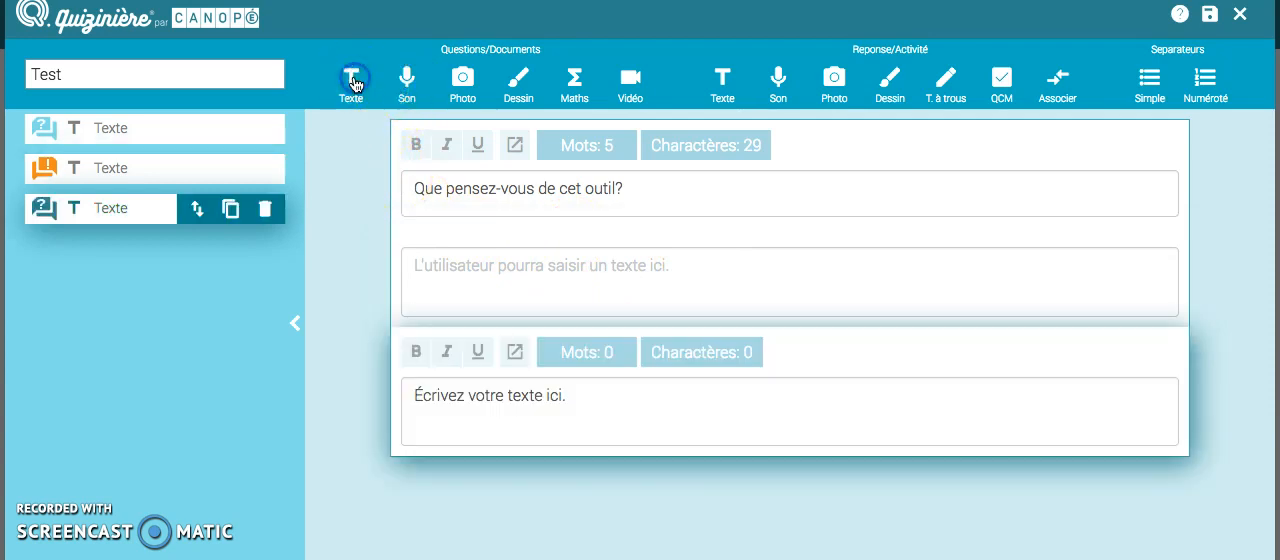
left_click(488, 402)
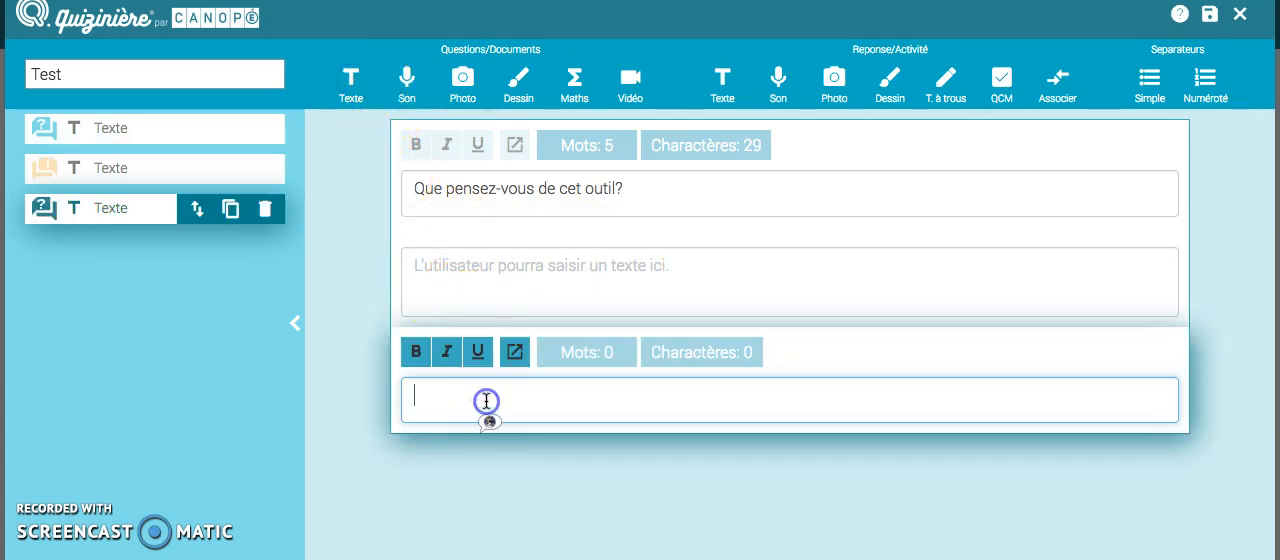
type("Pensez-vous qu'il soit utile?")
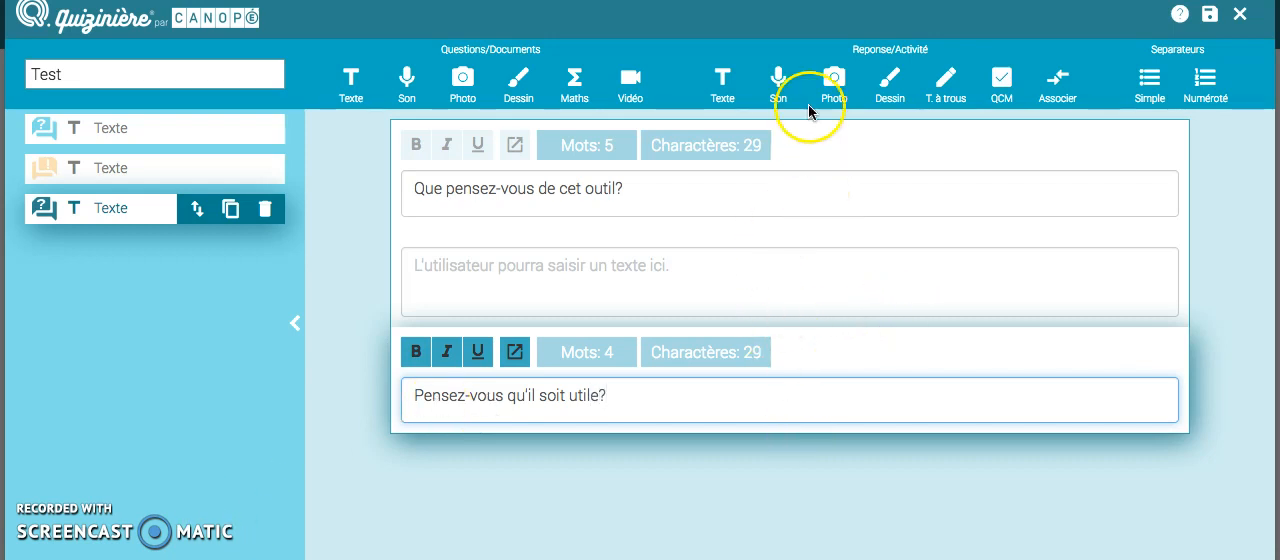
Step: Add a QCM answer with the choices "Oui, totalement", "Oui, un peu", "Non, pas trop" and "Non, pas du tout"
left_click(1002, 88)
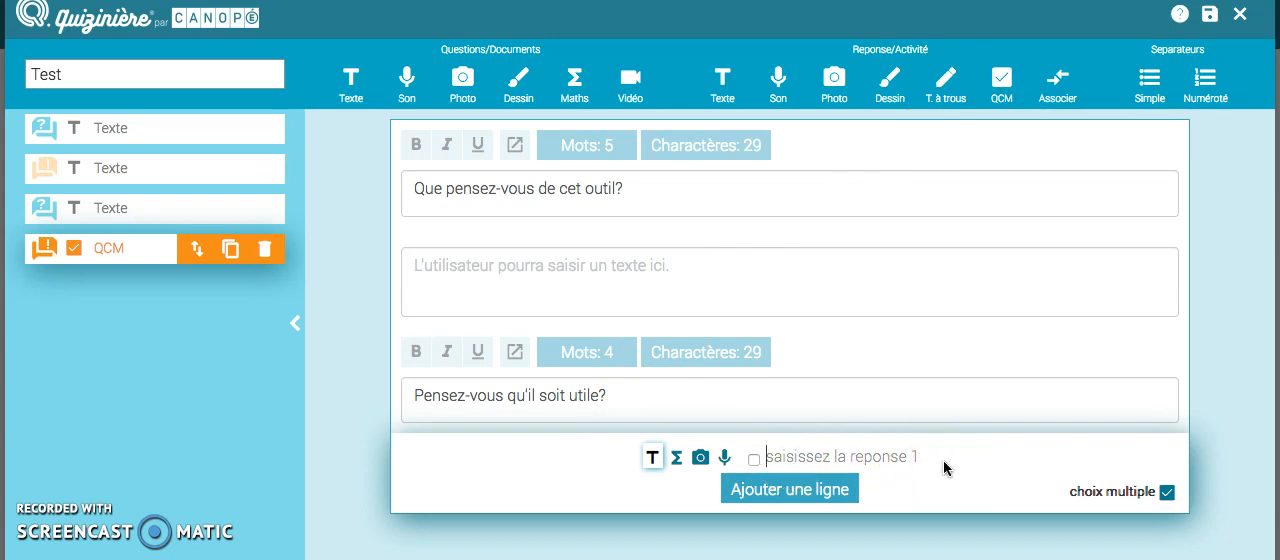
type("Oui, totalement")
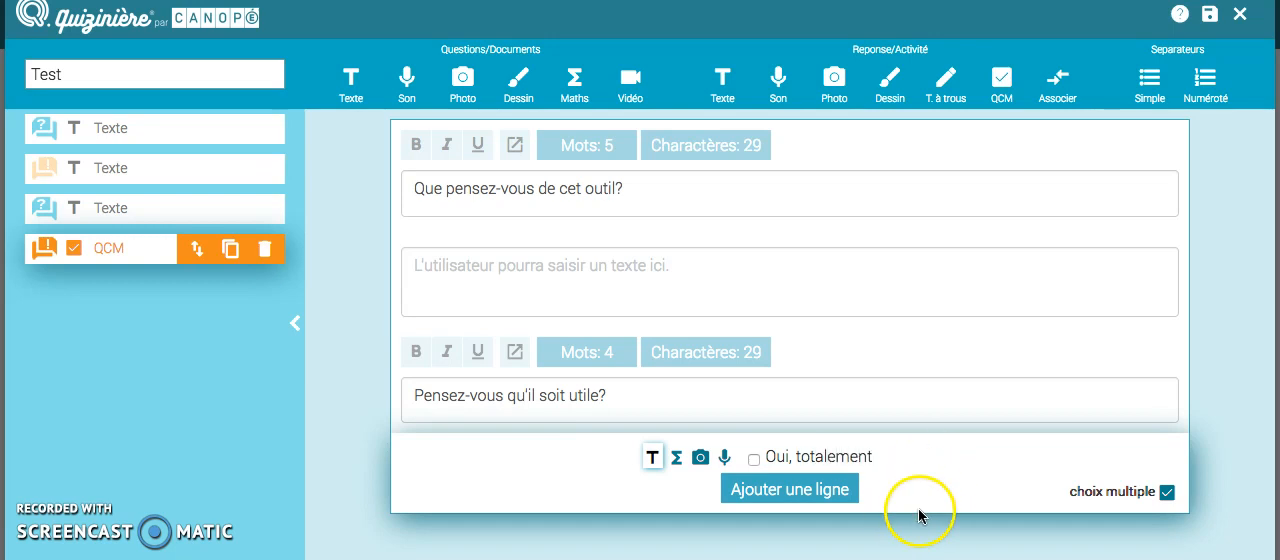
left_click(795, 490)
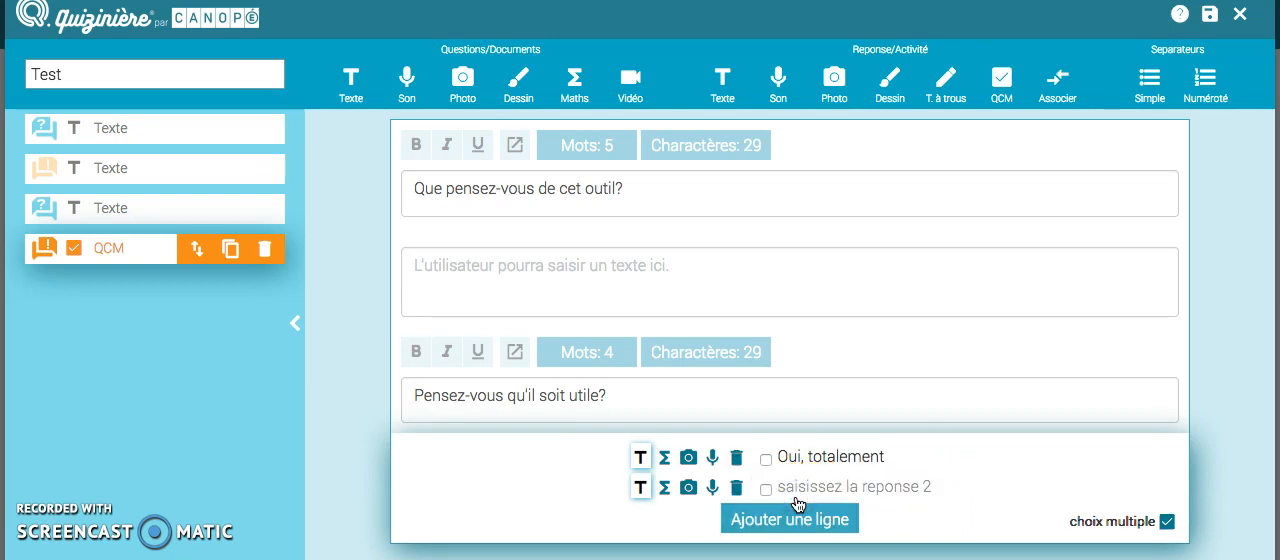
type("Oui")
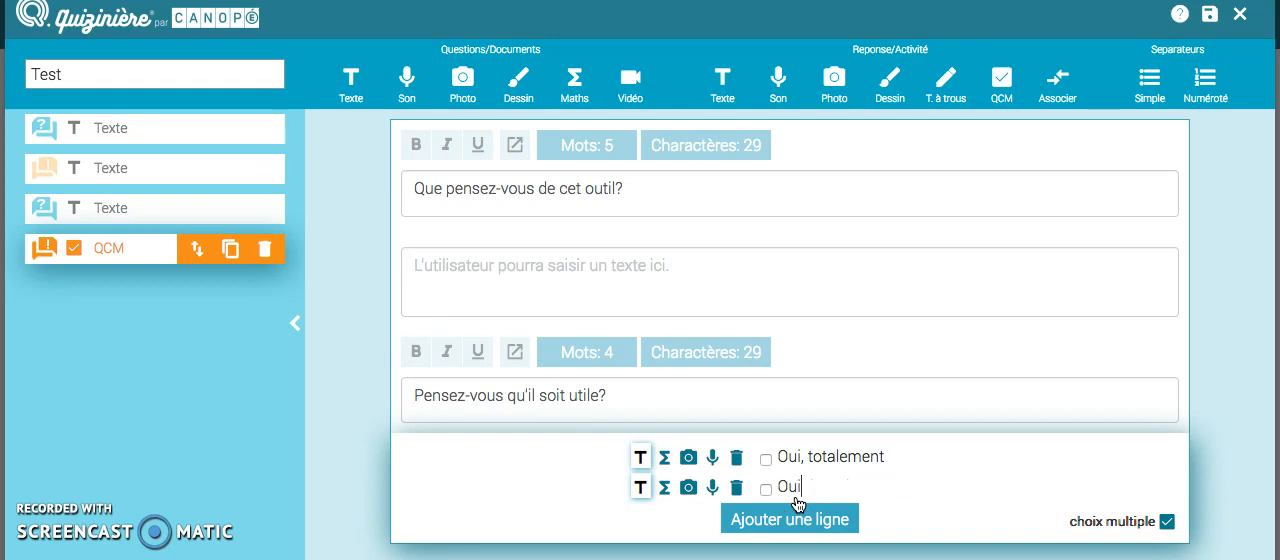
type(", un peu")
left_click(797, 510)
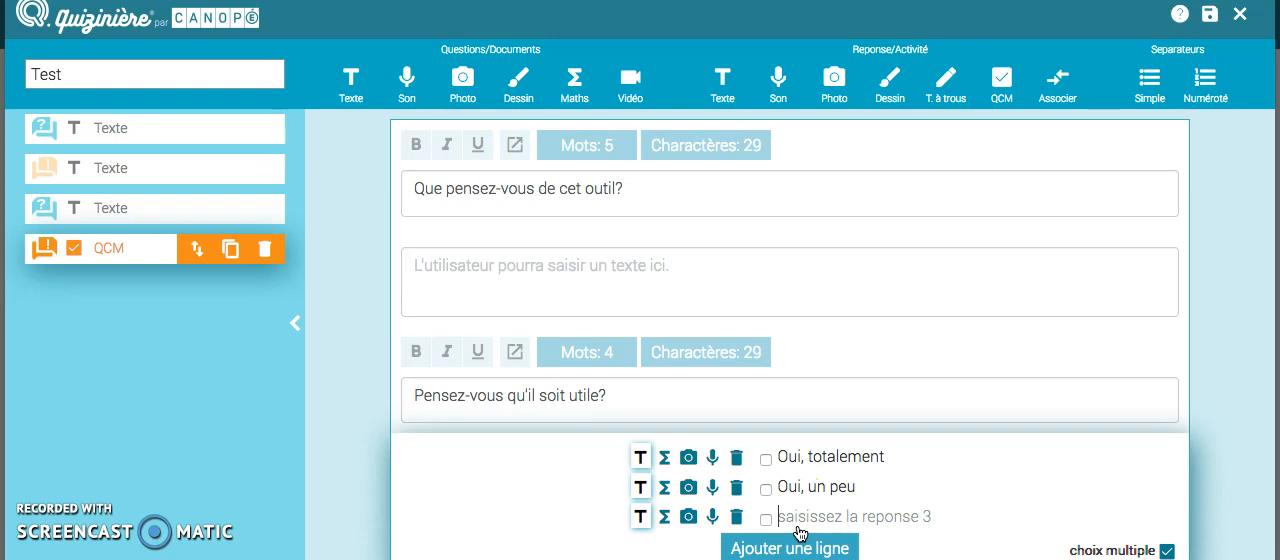
type("Non, pas trop")
left_click(808, 546)
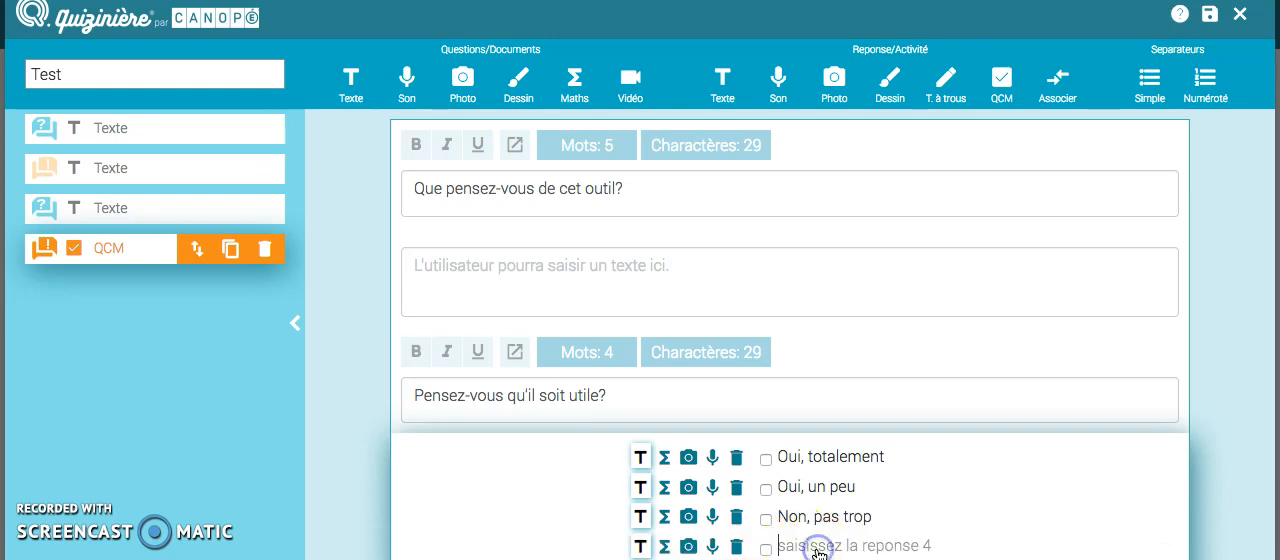
type("Non, pas du tout")
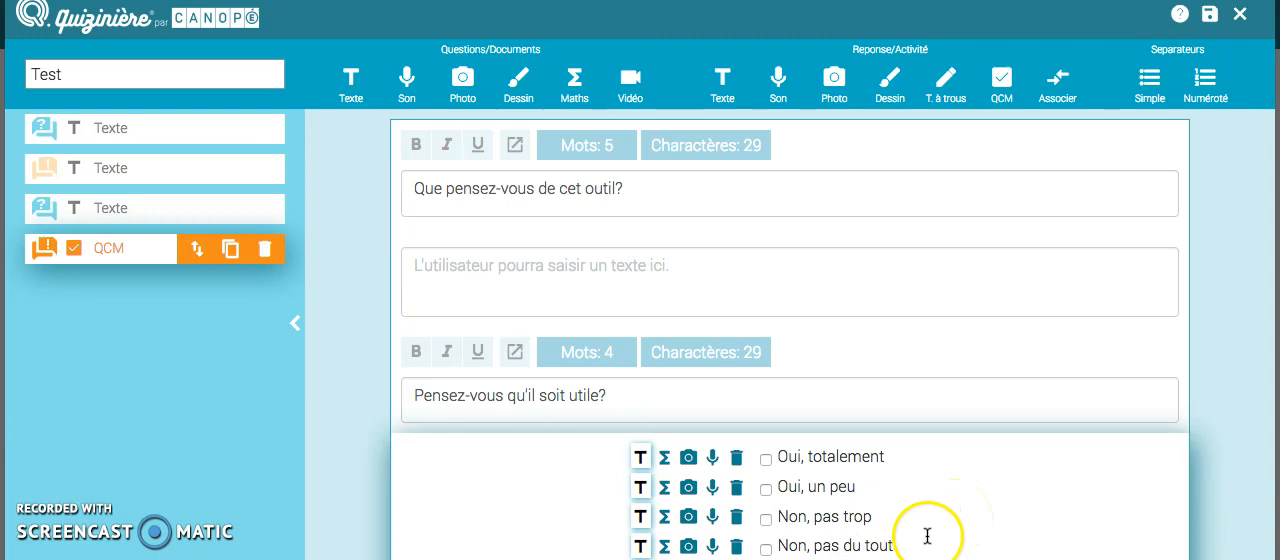
Step: Try the photo and sound formats for the first QCM choice, and return it to text format
left_click(687, 460)
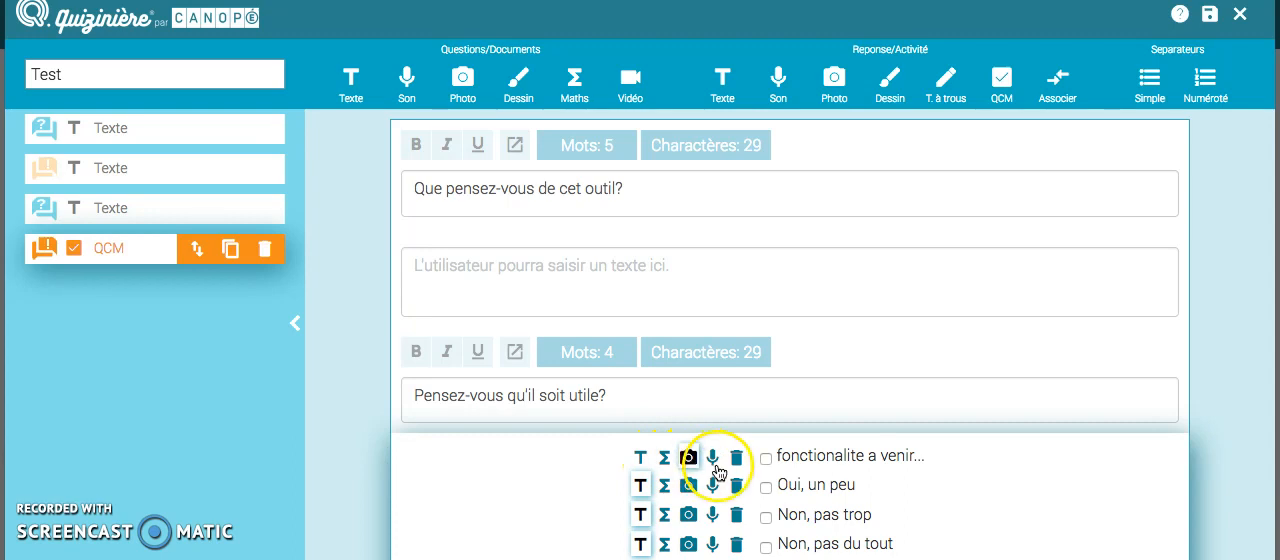
left_click(713, 462)
left_click(640, 460)
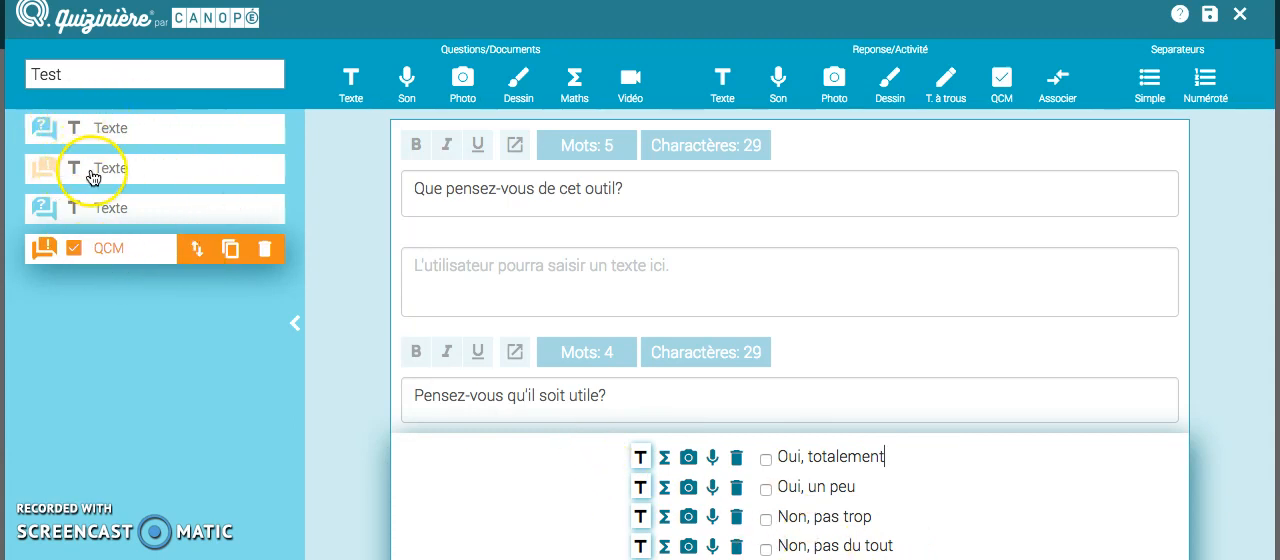
Step: Insert two numbered separators, one above the first text question and one above the second
left_click(115, 312)
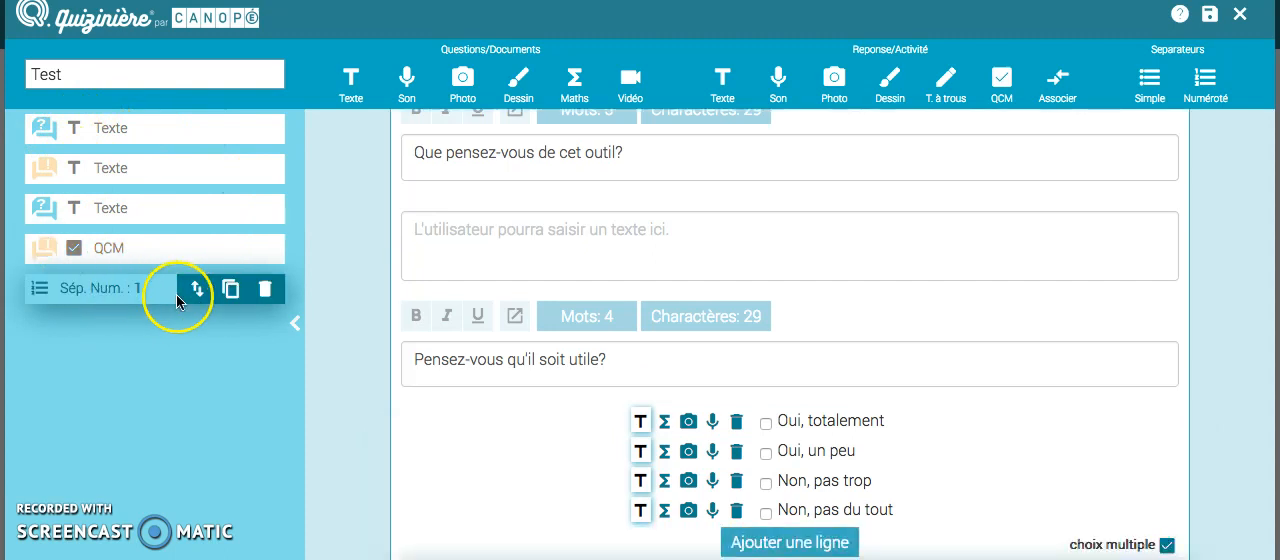
left_click(197, 289)
left_click_drag(197, 289, 199, 134)
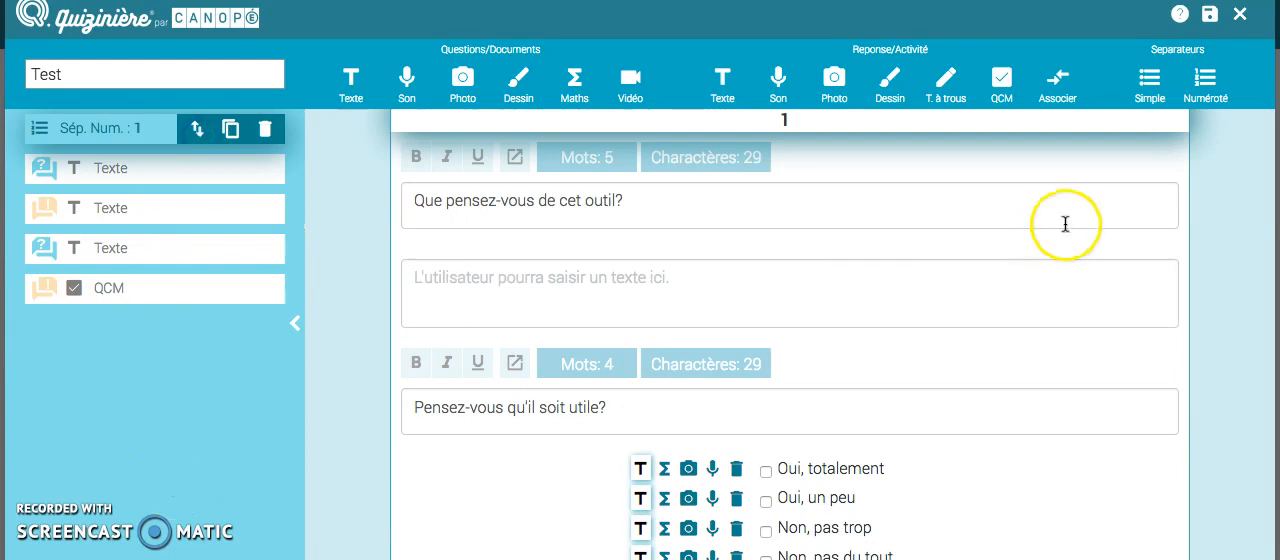
left_click(1205, 80)
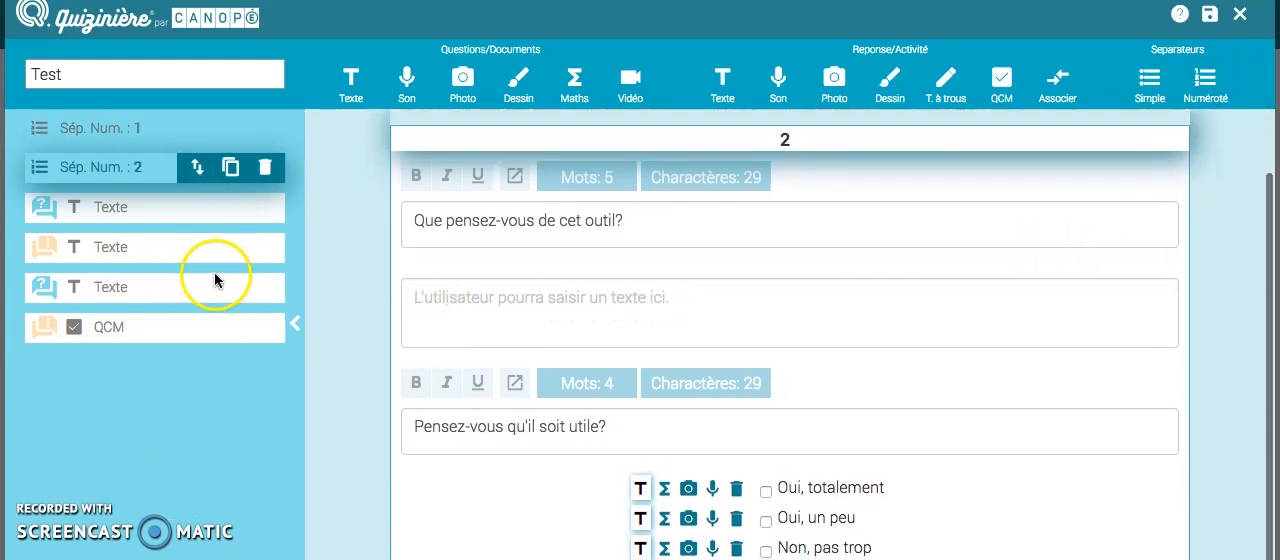
left_click_drag(200, 173, 199, 248)
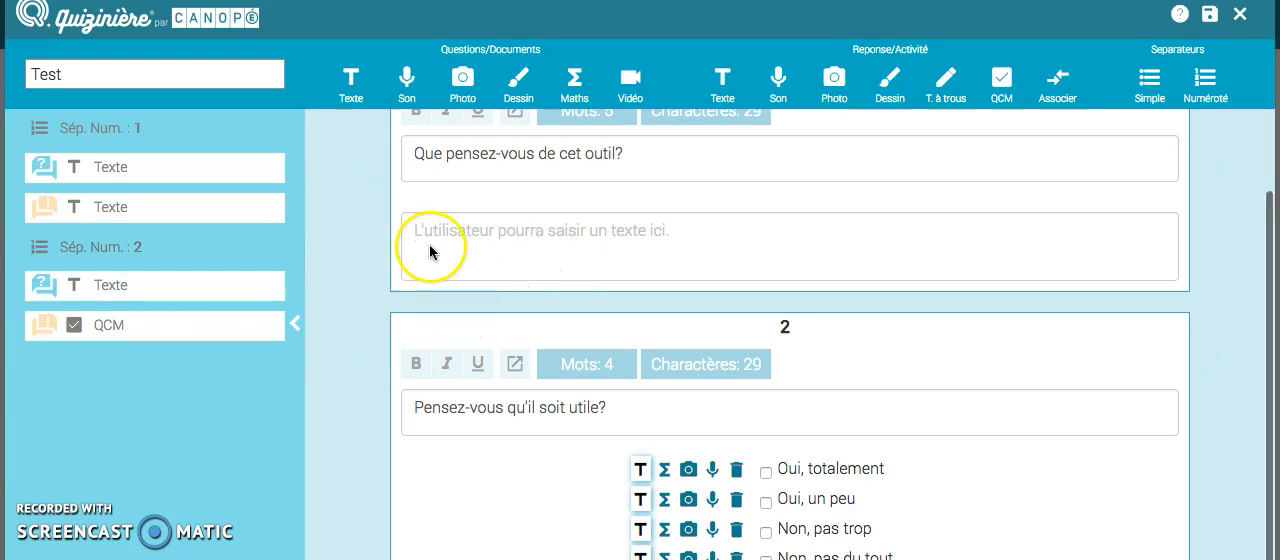
Step: Add a sound question block and a photo question block after the QCM
left_click(410, 82)
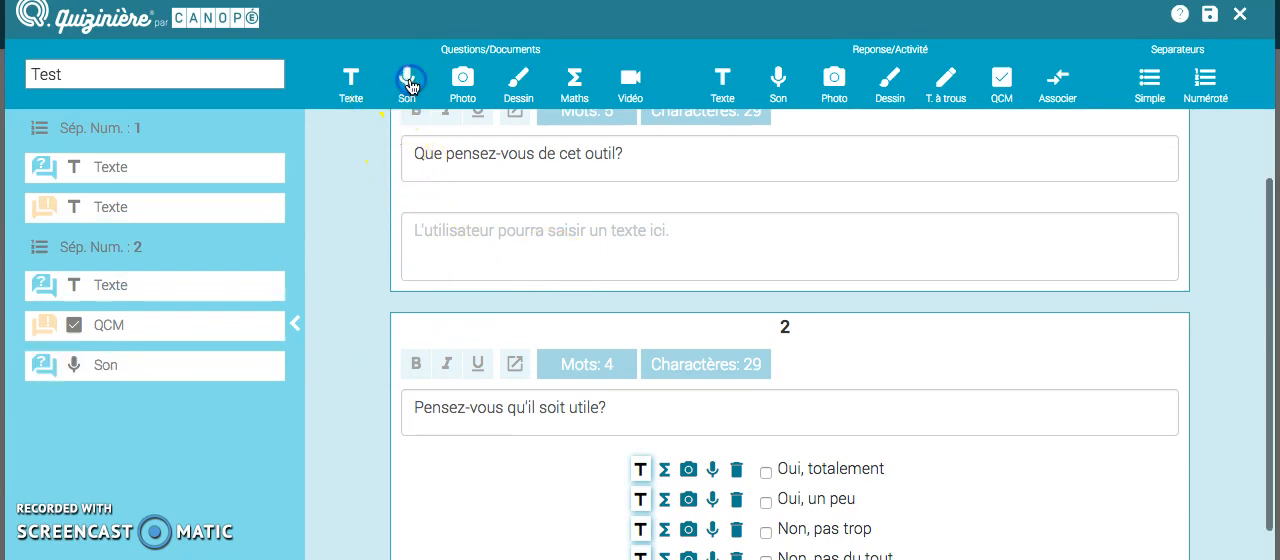
scroll(327, 410, "down", 2)
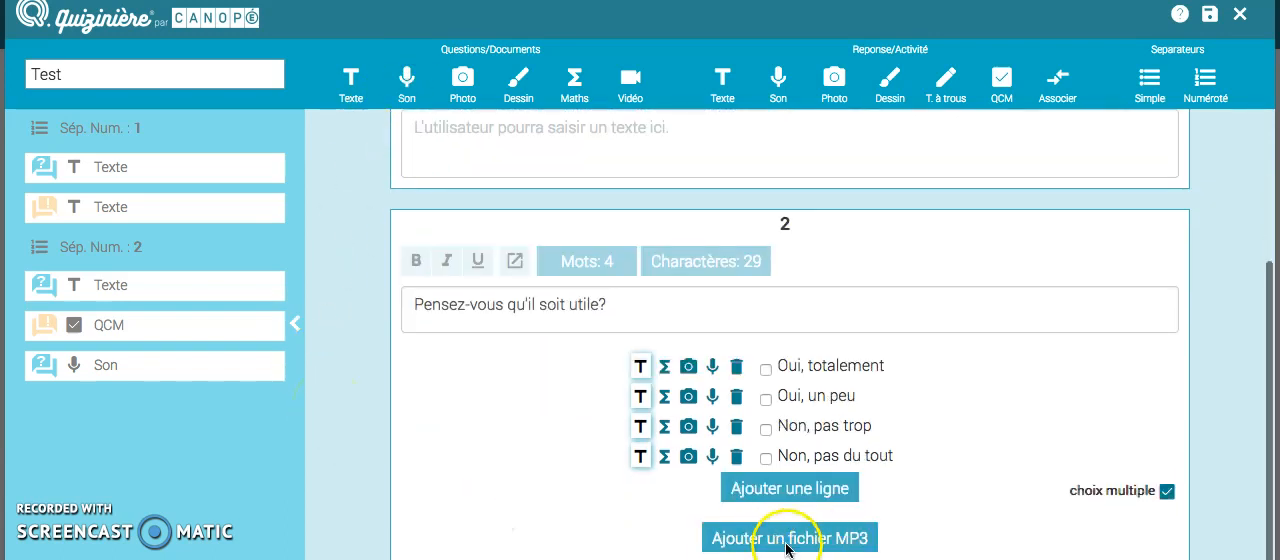
left_click(453, 100)
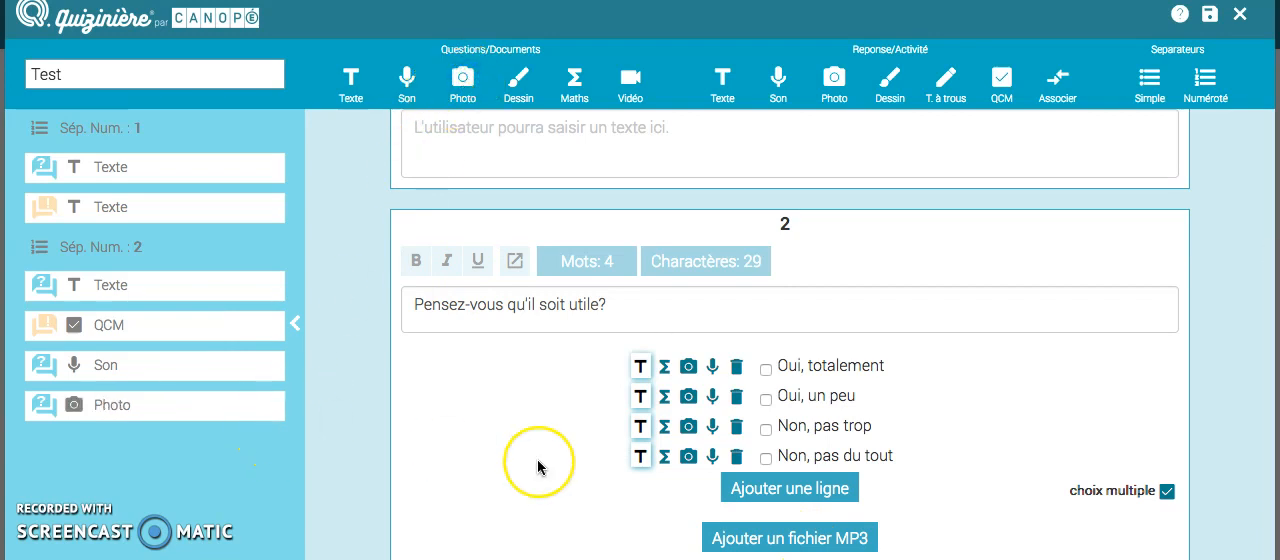
scroll(537, 463, "down", 1)
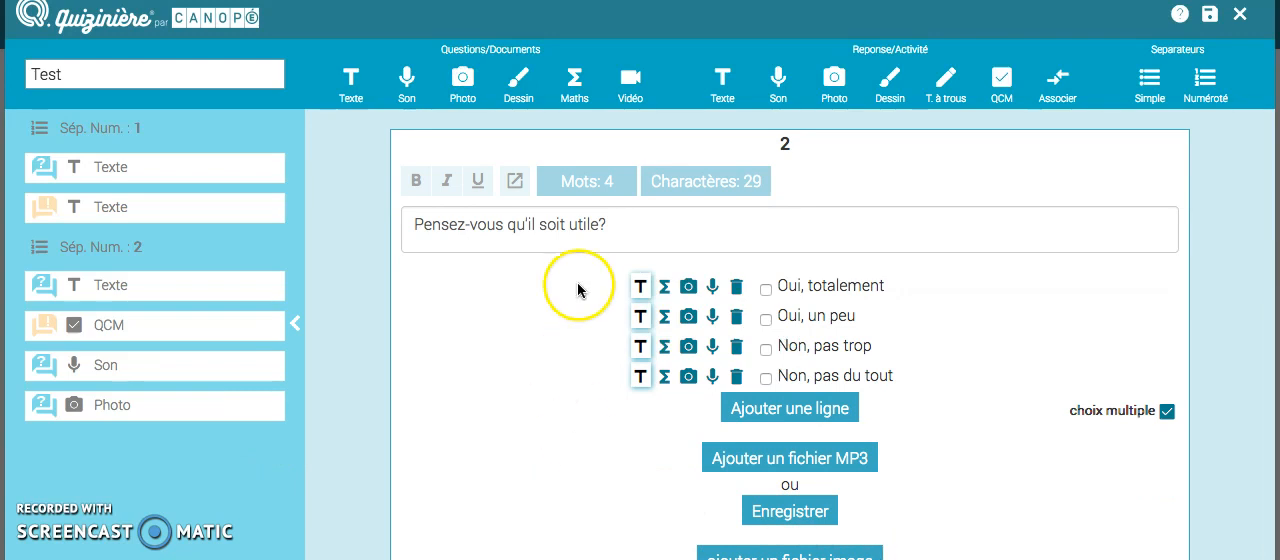
Step: Add a drawing question block after the photo block
left_click(519, 82)
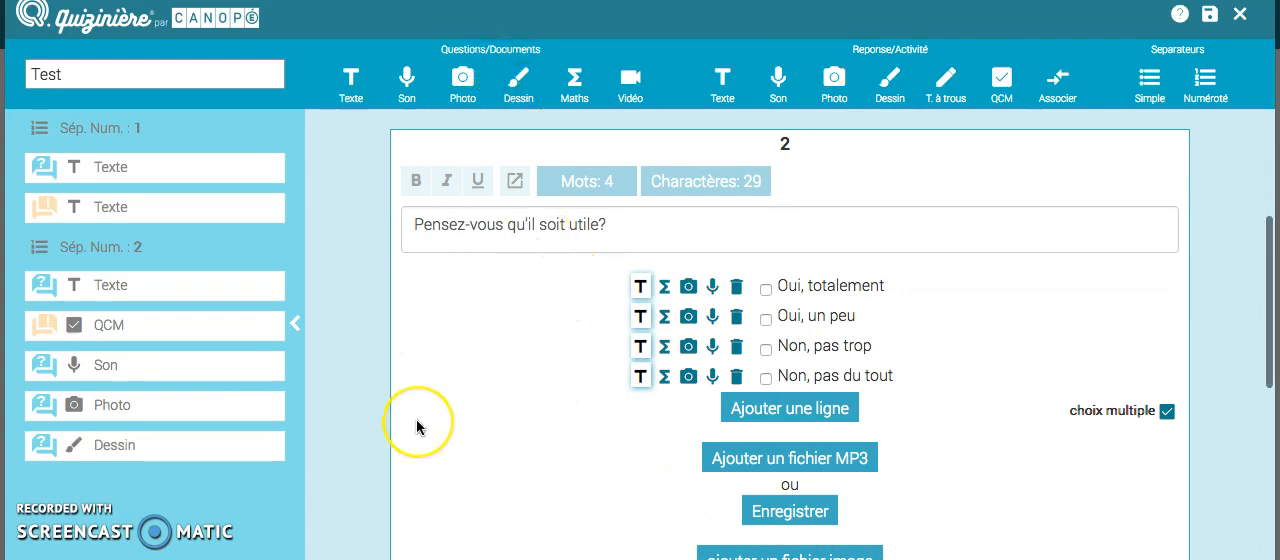
scroll(416, 420, "down", 5)
scroll(416, 420, "up", 1)
scroll(416, 427, "down", 1)
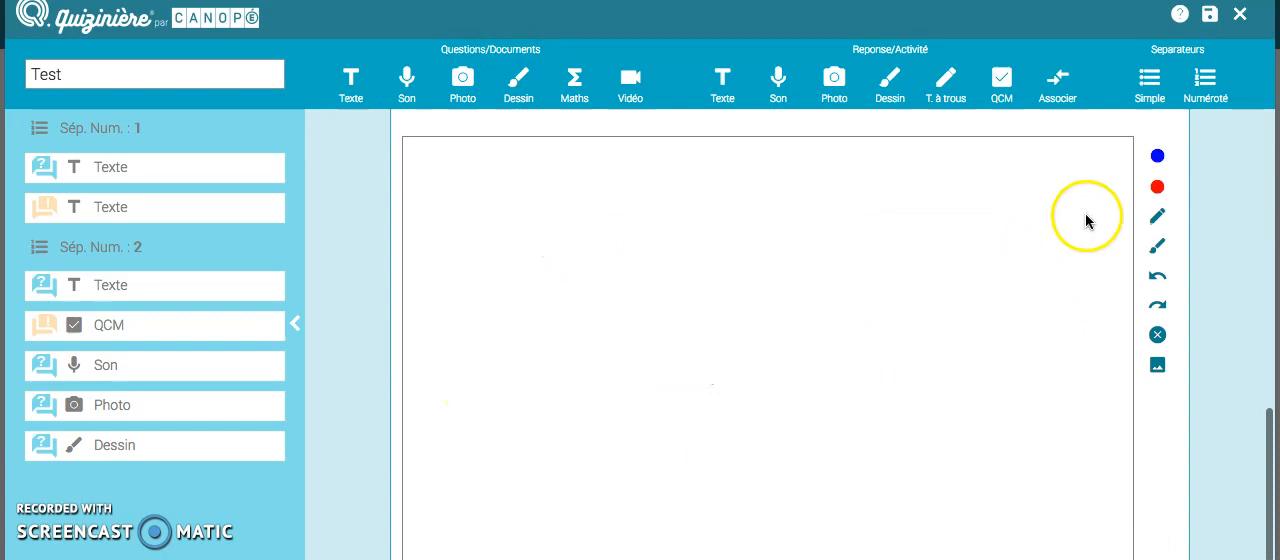
Step: Write "INFO" freehand with the red pencil on the drawing block's canvas
left_click(1157, 218)
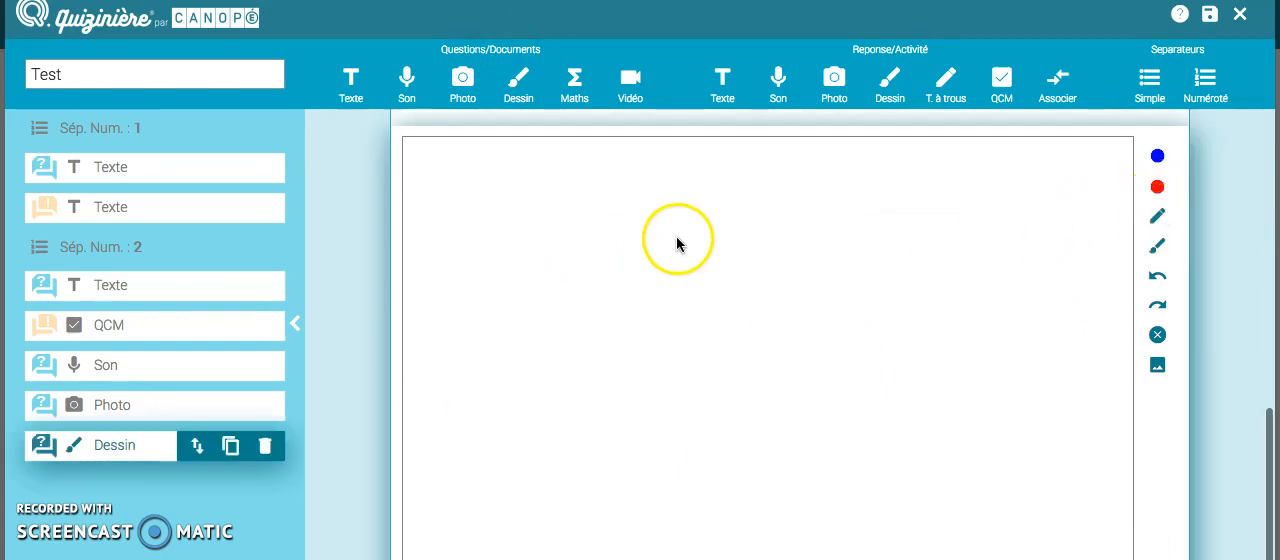
left_click(1159, 188)
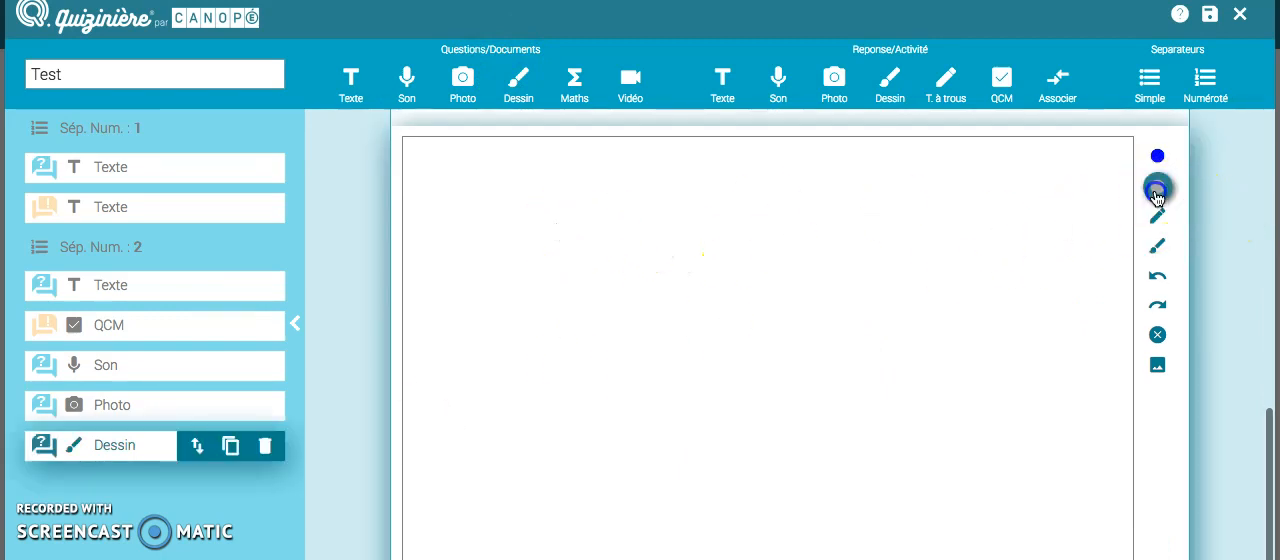
left_click_drag(585, 232, 589, 308)
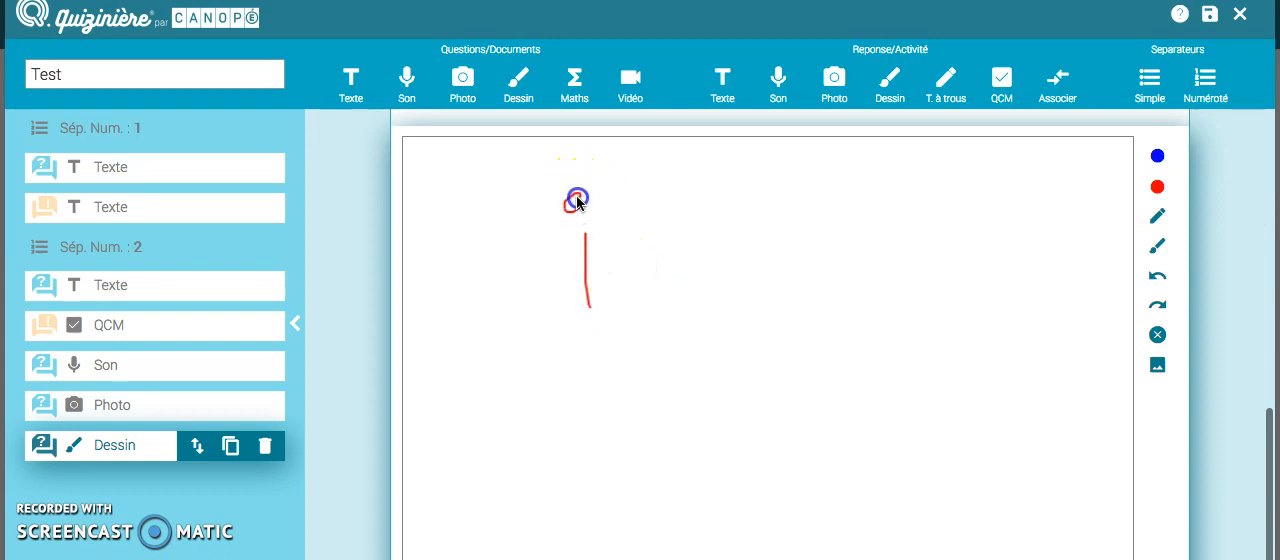
left_click_drag(607, 243, 607, 292)
left_click_drag(607, 238, 633, 202)
left_click_drag(657, 266, 687, 204)
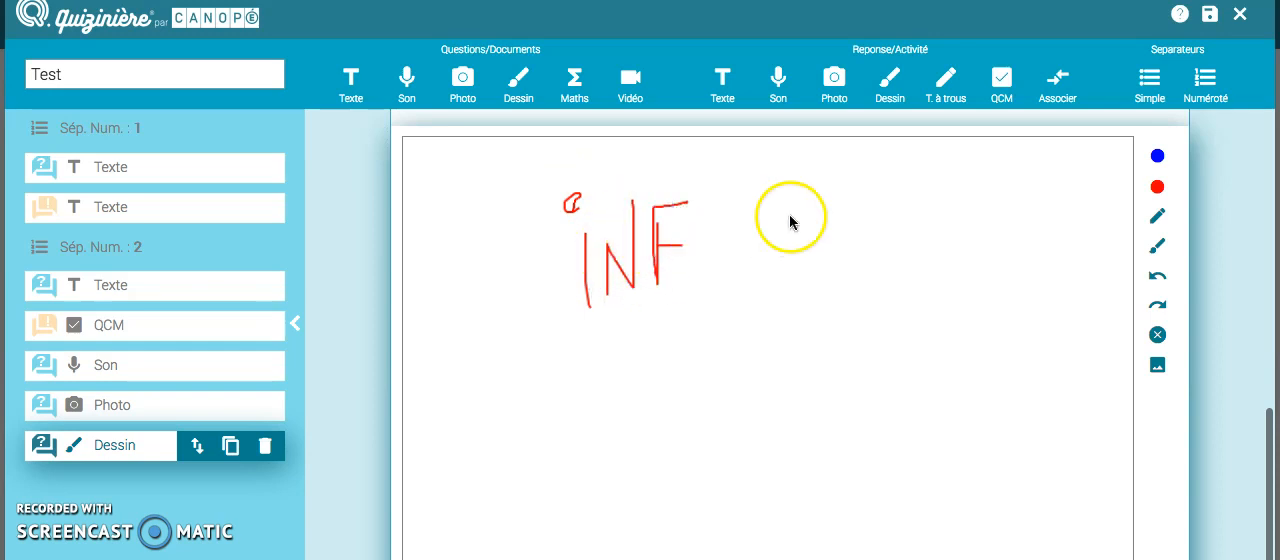
left_click_drag(712, 252, 737, 212)
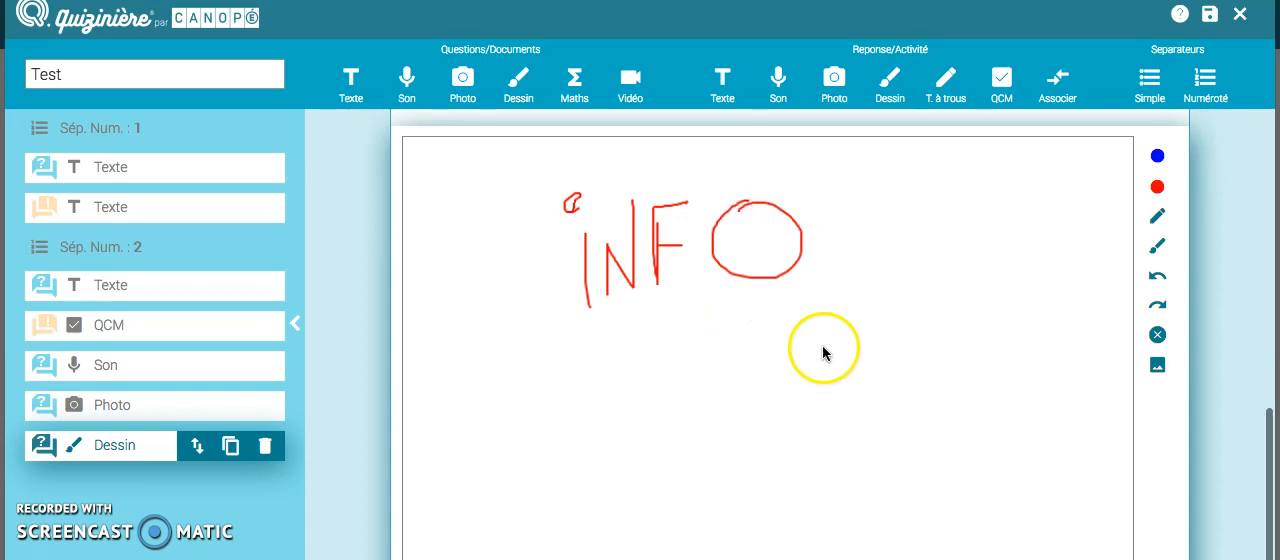
Step: Undo the letter O in the drawing, and open and cancel the image import for the canvas
left_click(1157, 280)
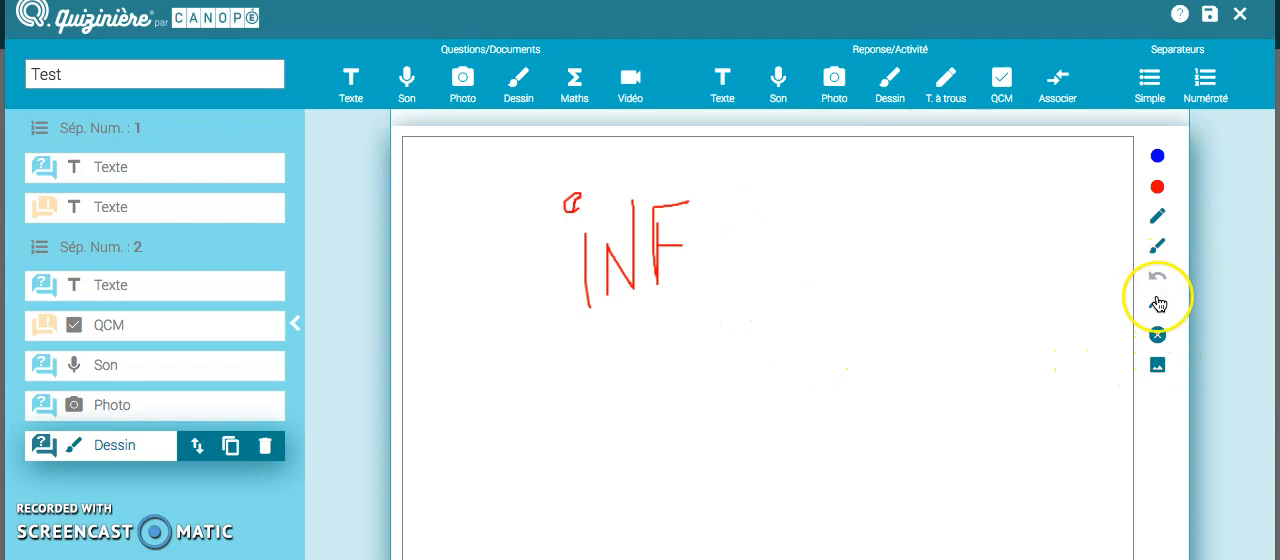
left_click(1157, 370)
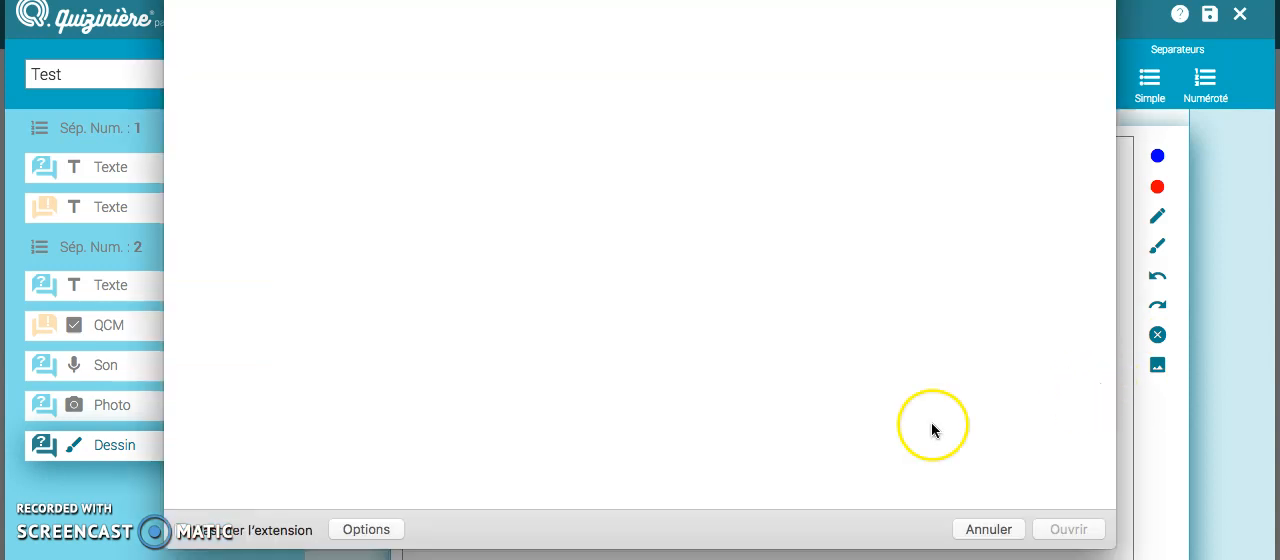
left_click(987, 530)
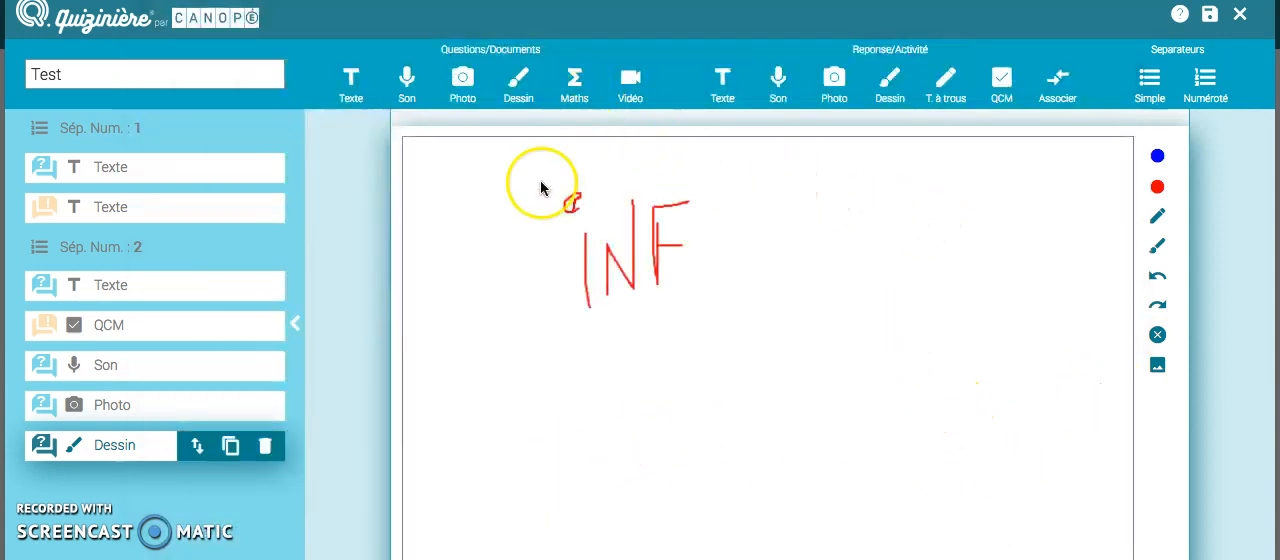
Step: Add a maths block, a video block and a second drawing block to the questions
left_click(572, 95)
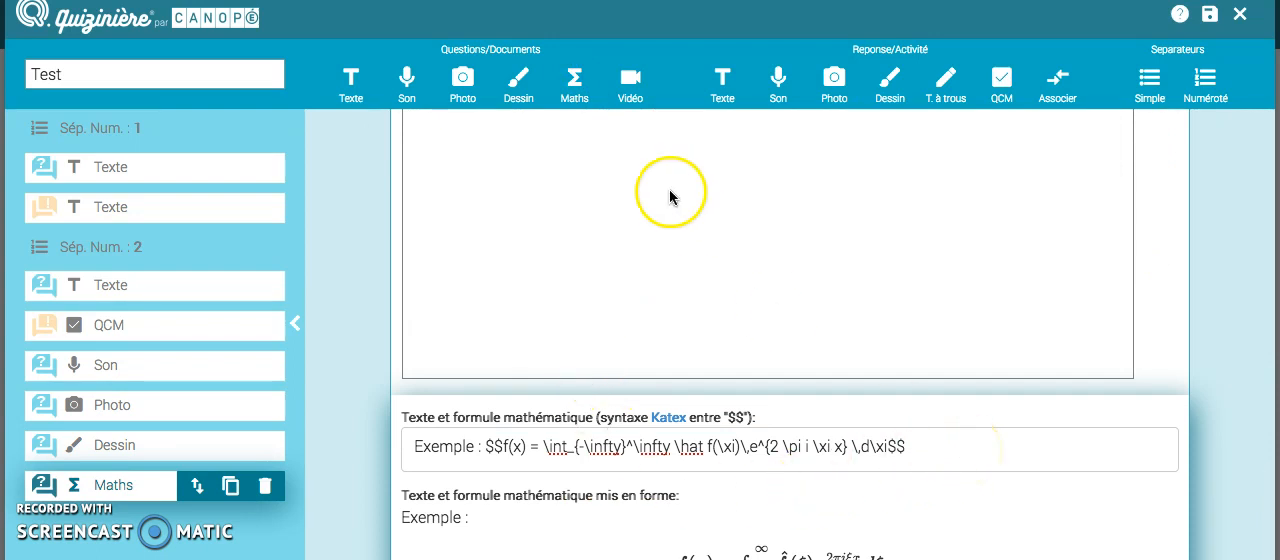
left_click(630, 88)
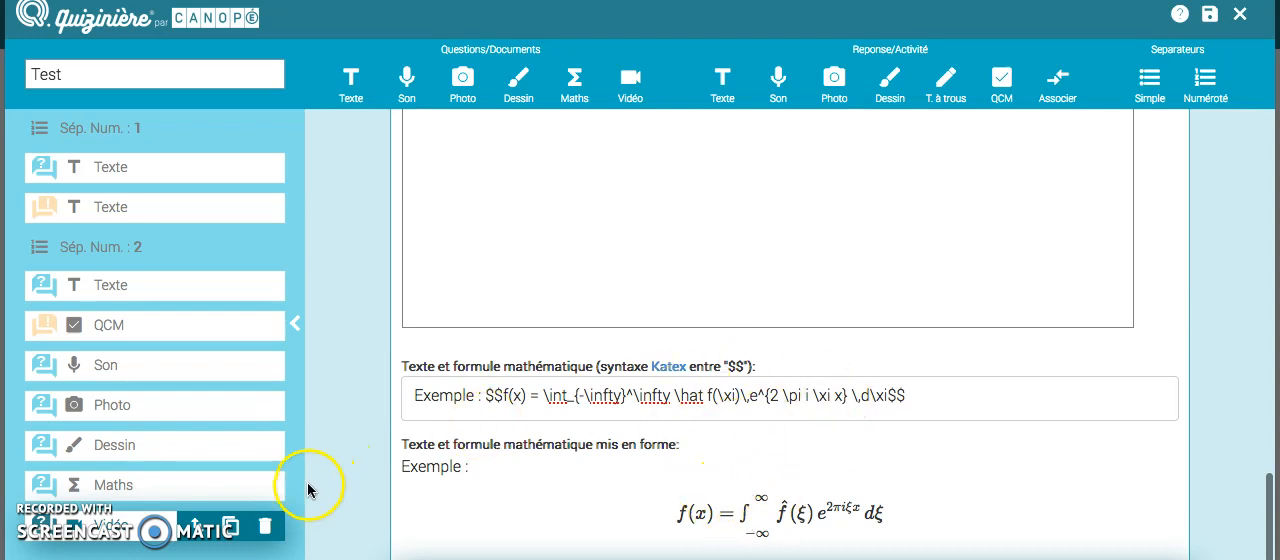
left_click(518, 88)
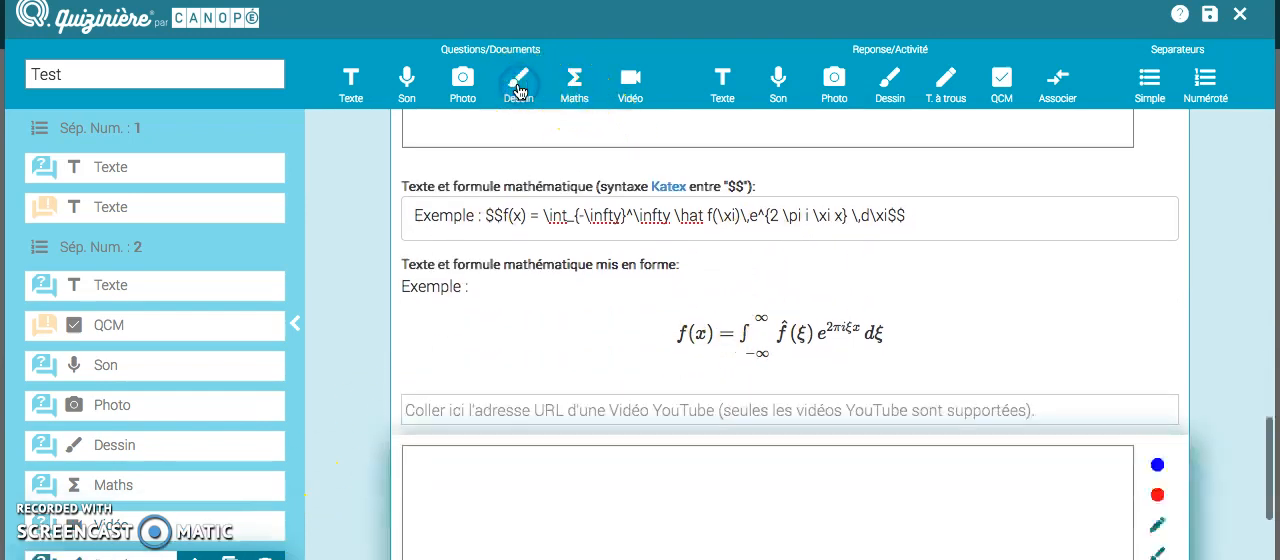
scroll(745, 210, "up", 2)
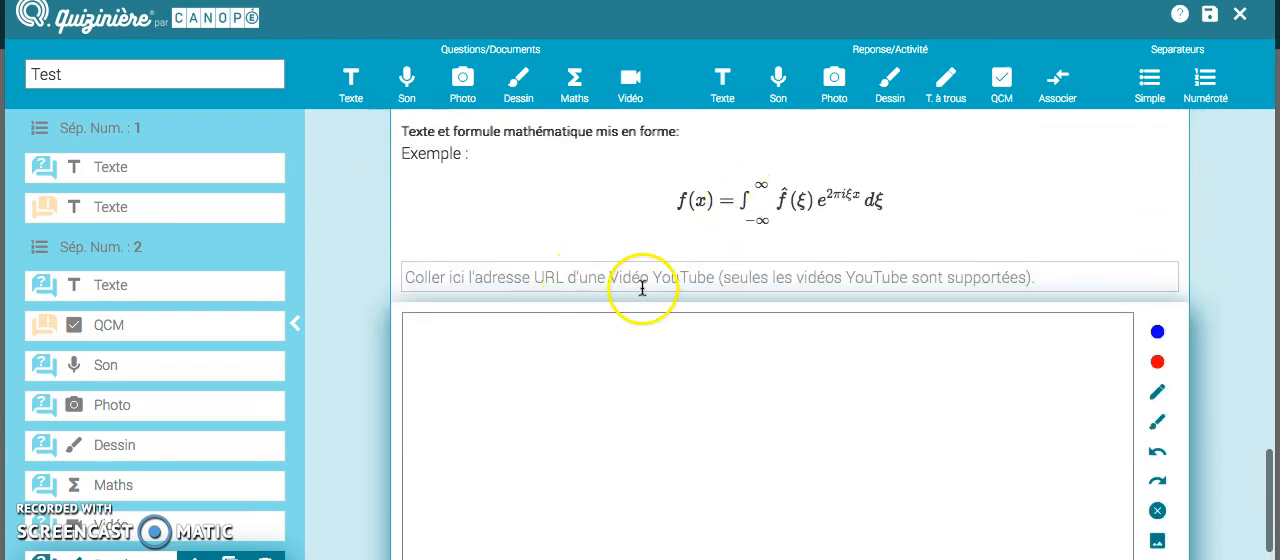
scroll(821, 271, "down", 2)
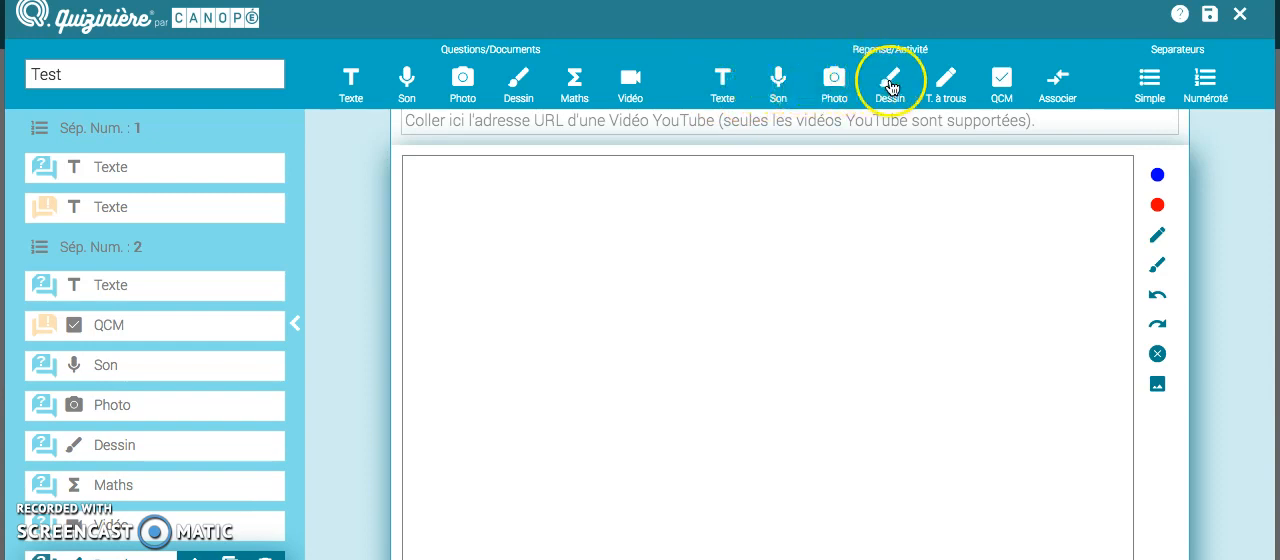
Step: Add a fill-in-the-blanks text answer block, leaving its full text empty
left_click(942, 88)
left_click(746, 482)
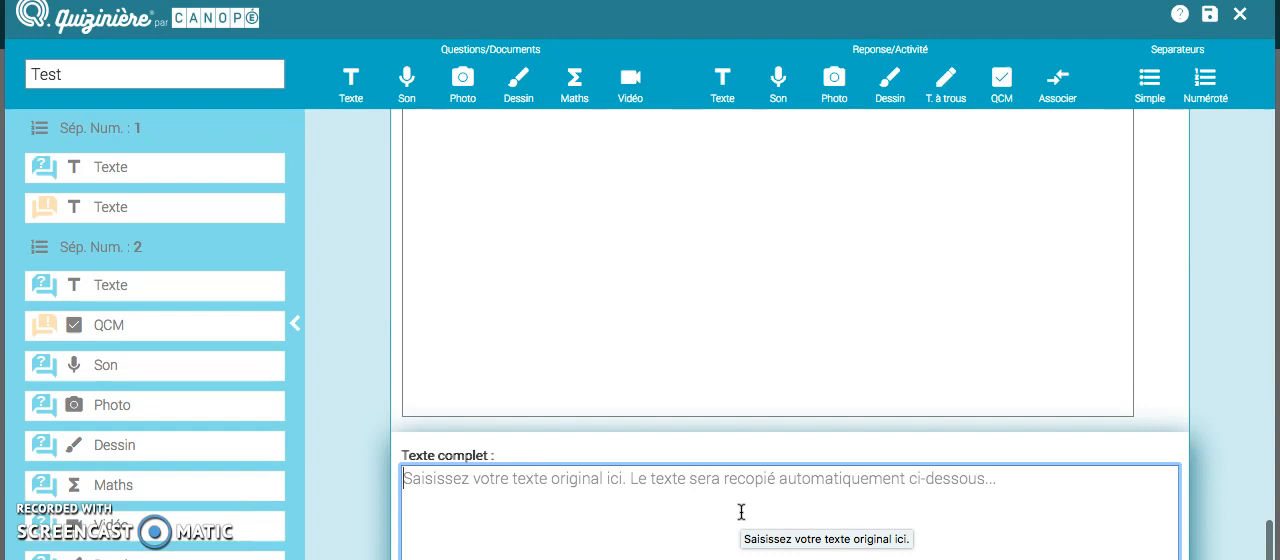
left_click(891, 490)
left_click(777, 500)
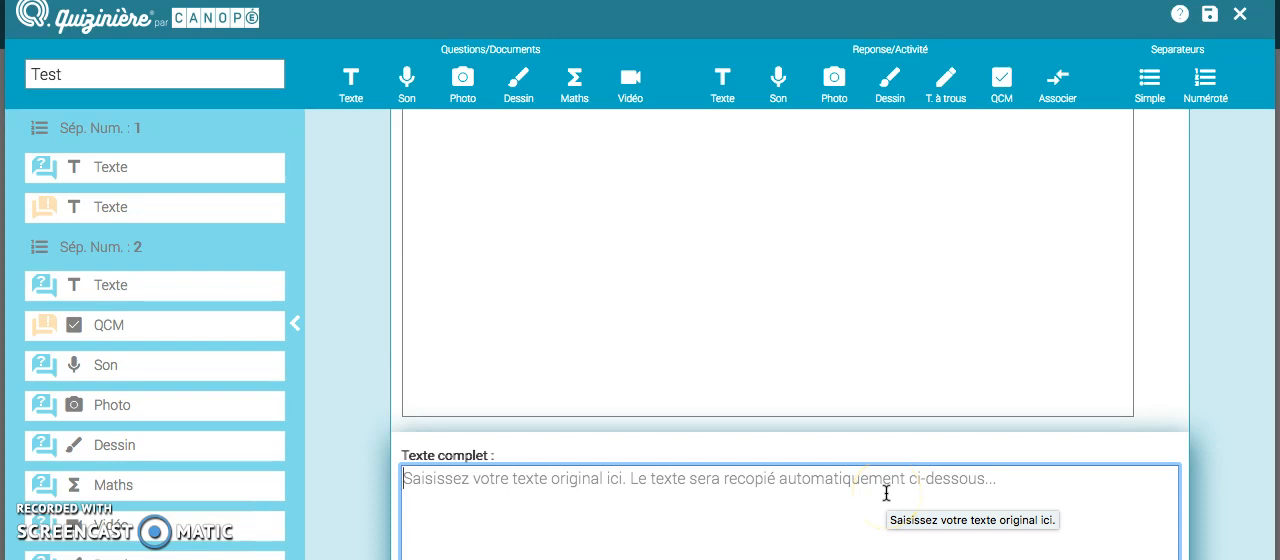
left_click(952, 514)
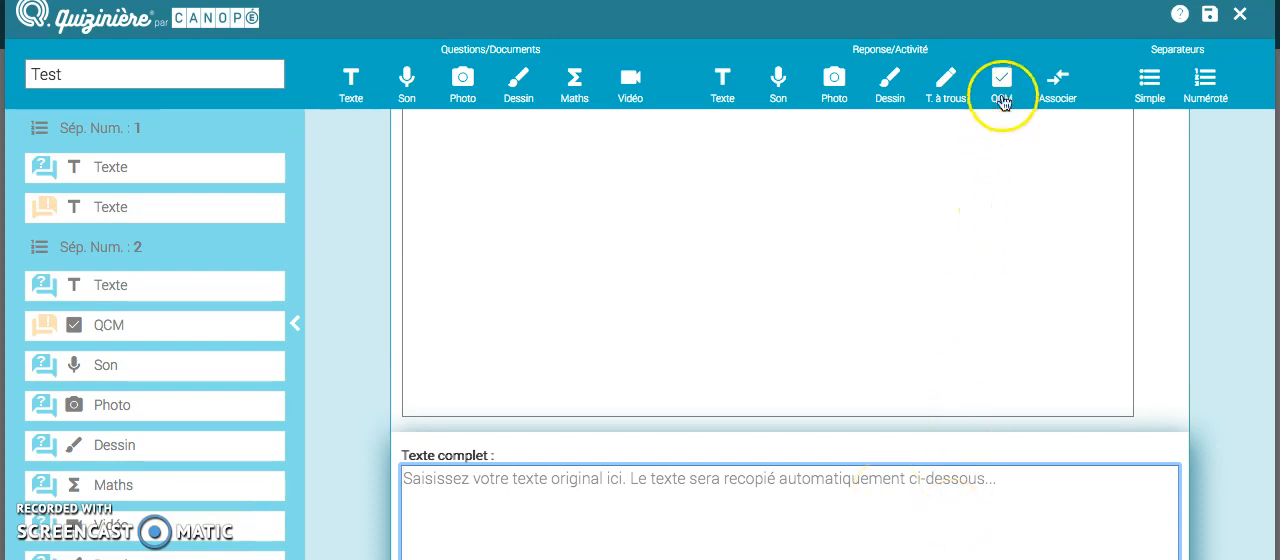
Step: Add an association answer block and fill its first pair with "1" and "UN"
left_click(1062, 88)
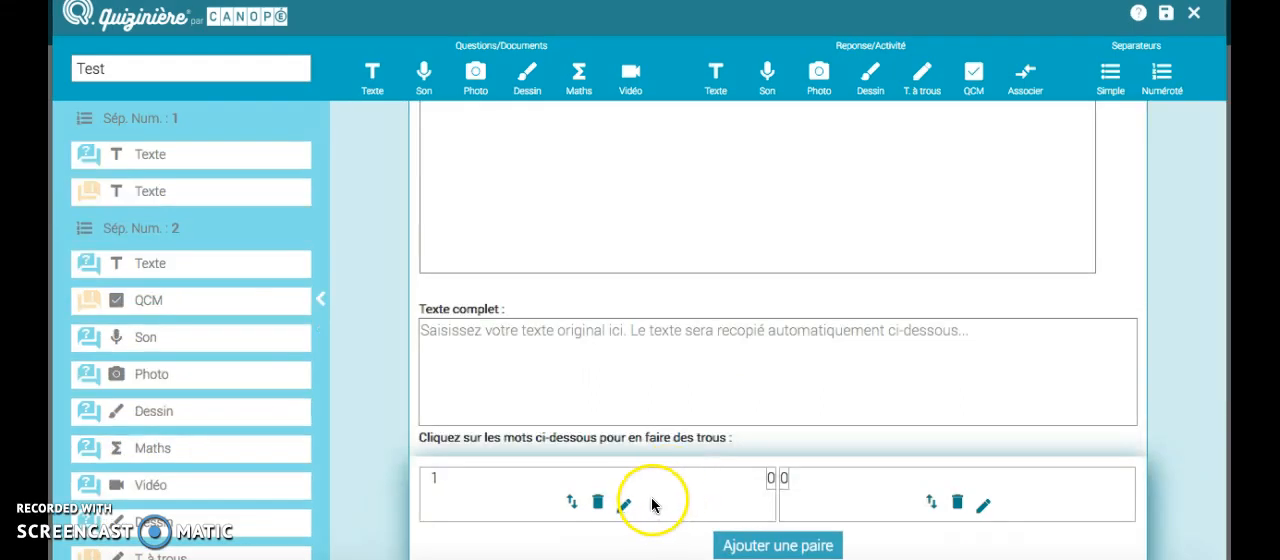
left_click(624, 553)
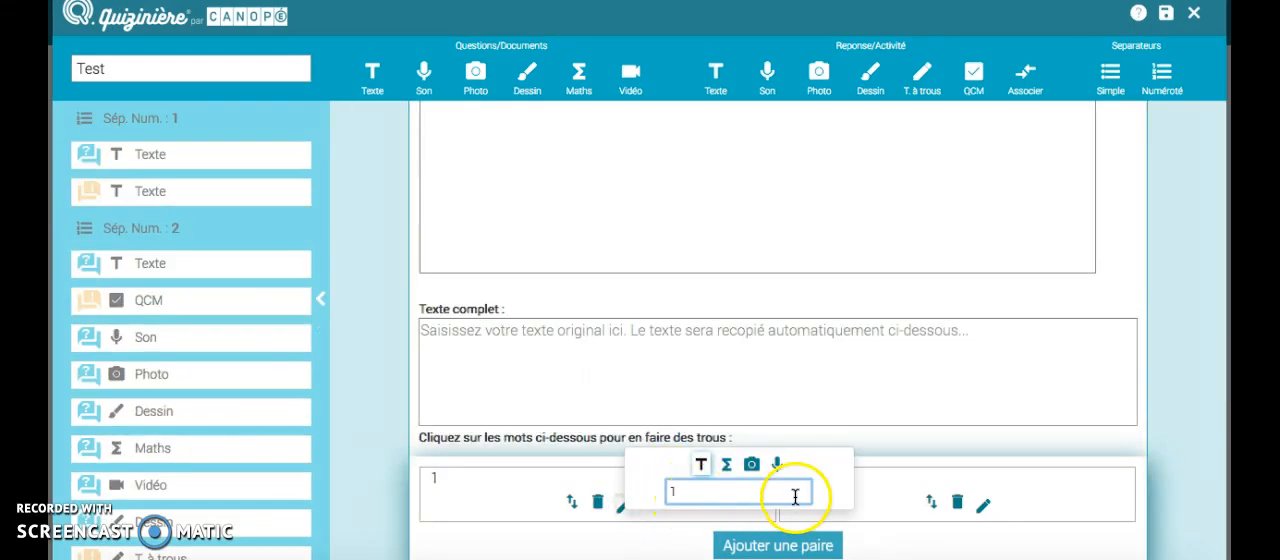
left_click(674, 518)
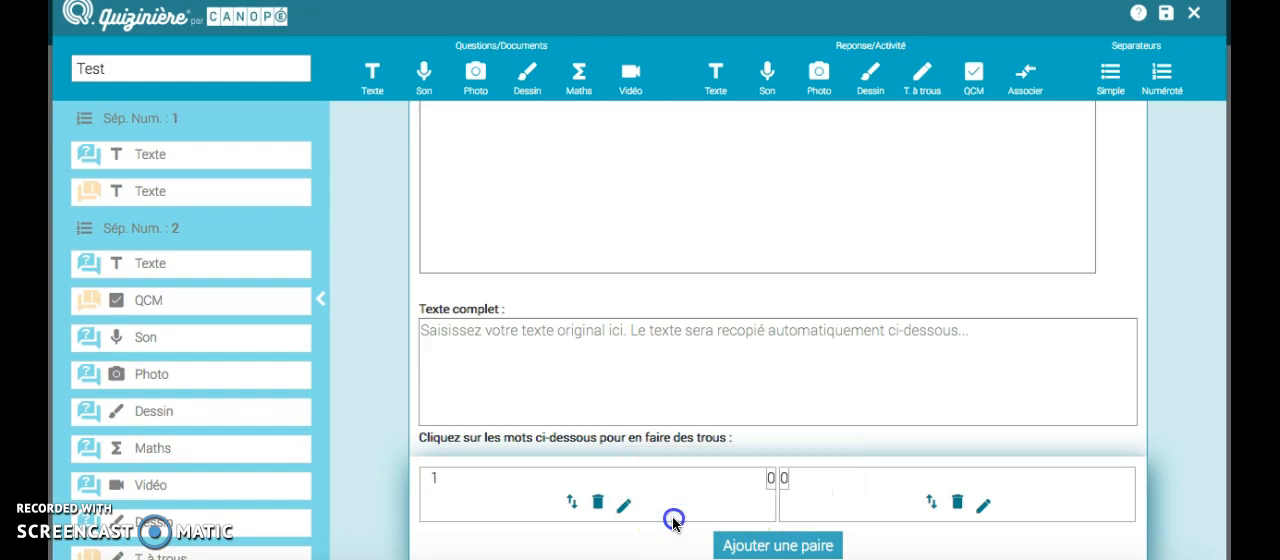
left_click(983, 507)
left_click(1030, 492)
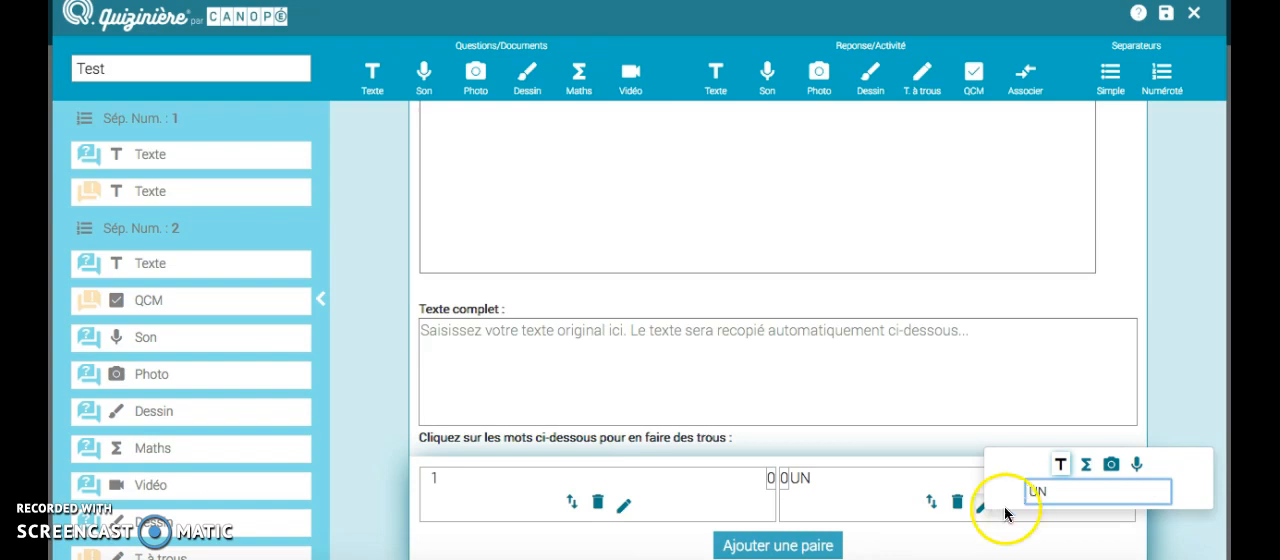
Step: Add a second pair to the association block with "2" and "DEUX"
left_click(797, 546)
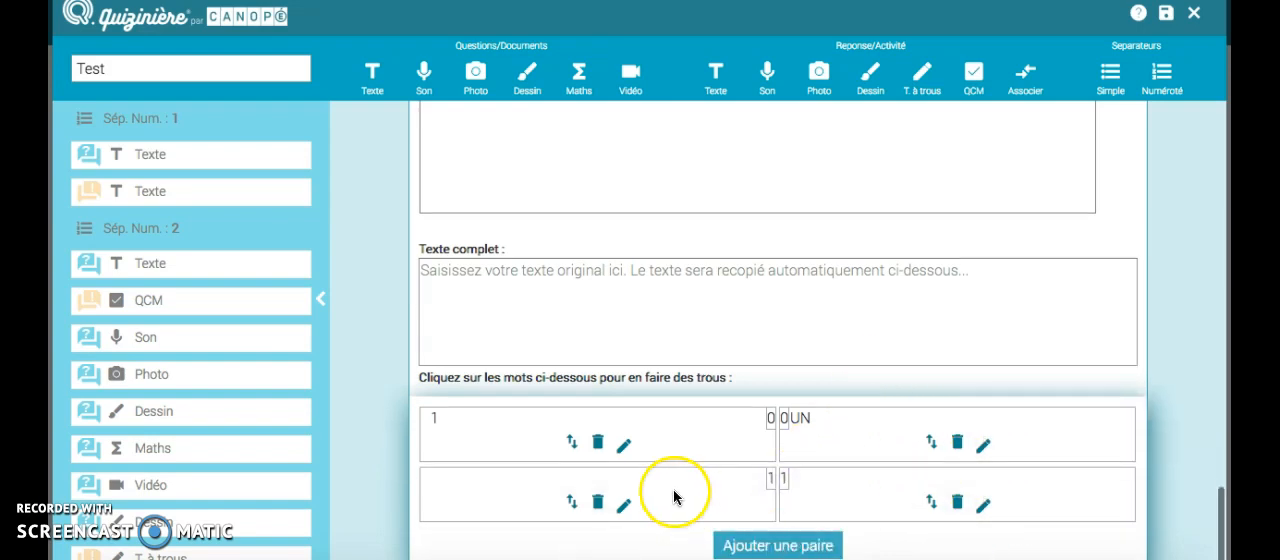
left_click(622, 505)
type("2")
left_click(1015, 507)
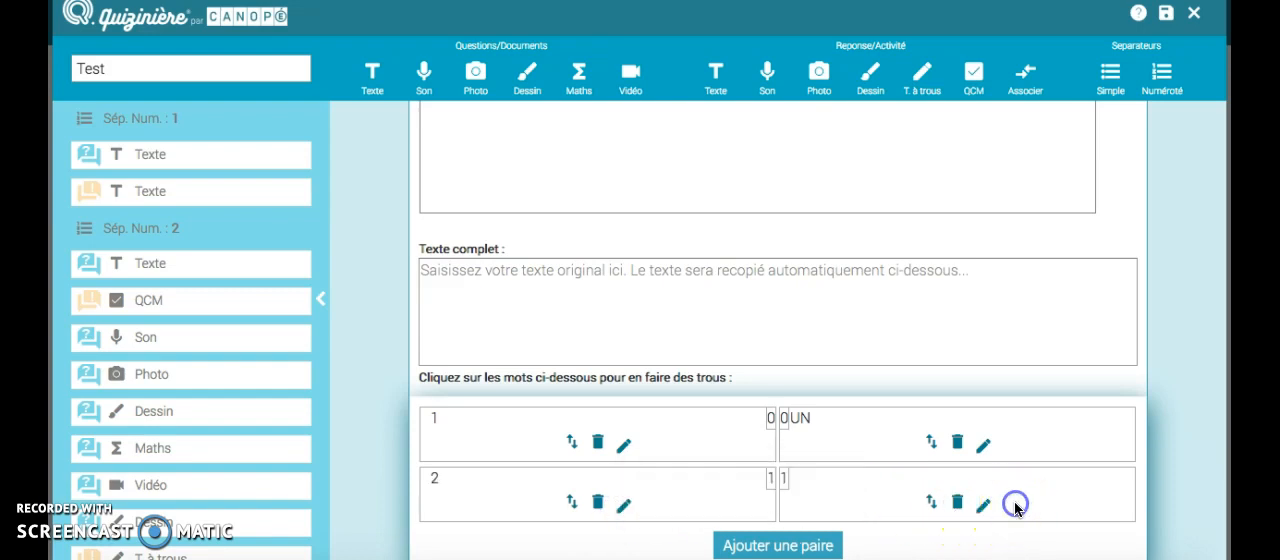
left_click(984, 506)
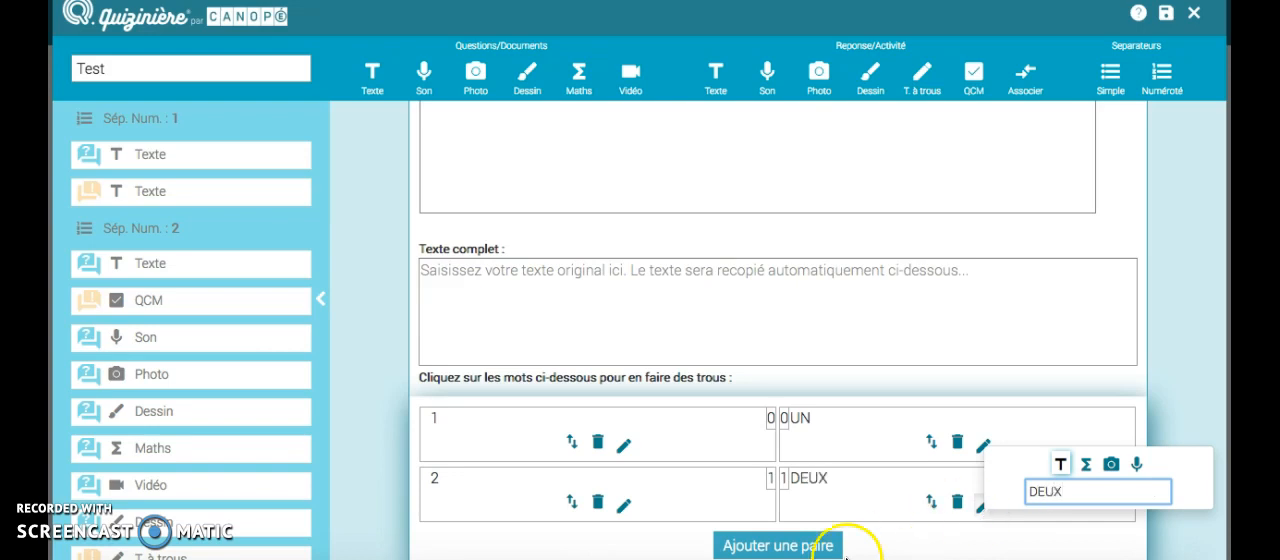
Step: Add an empty third pair to the association block and delete it
left_click(812, 546)
scroll(847, 484, "down", 1)
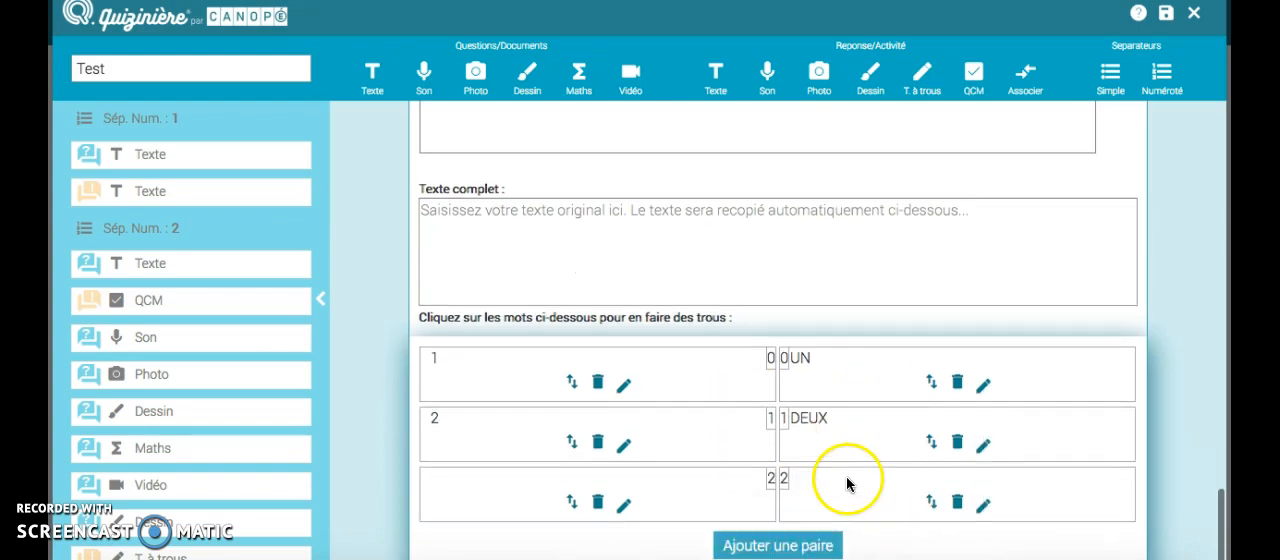
left_click(596, 503)
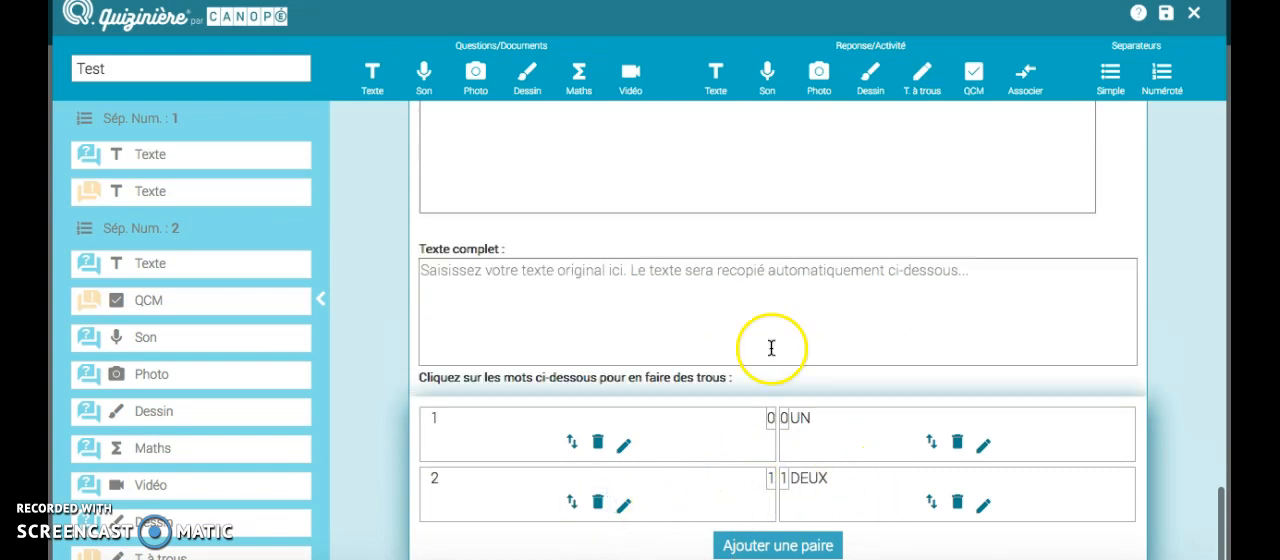
Step: Look over the blocks of the Test activity, save it and close the editor
scroll(236, 417, "down", 1)
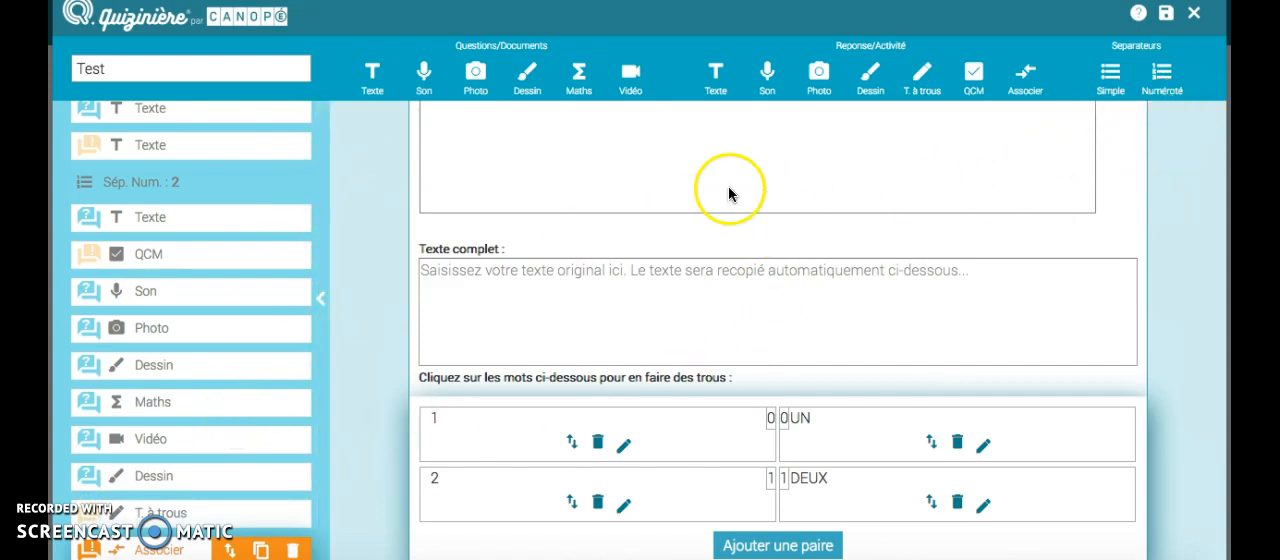
scroll(446, 251, "up", 10)
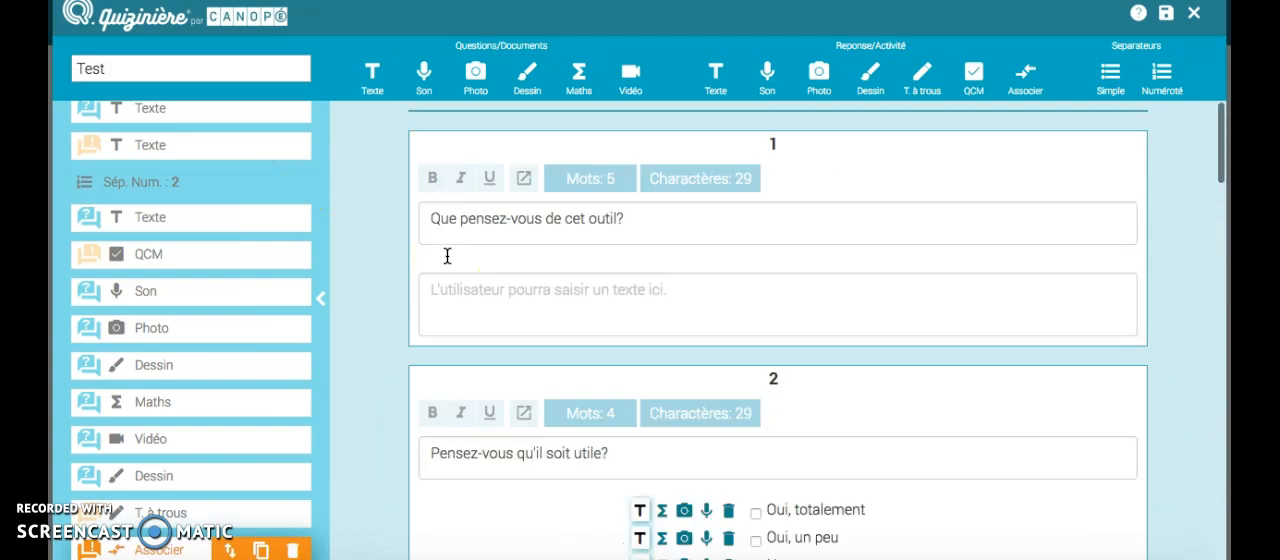
scroll(447, 256, "down", 10)
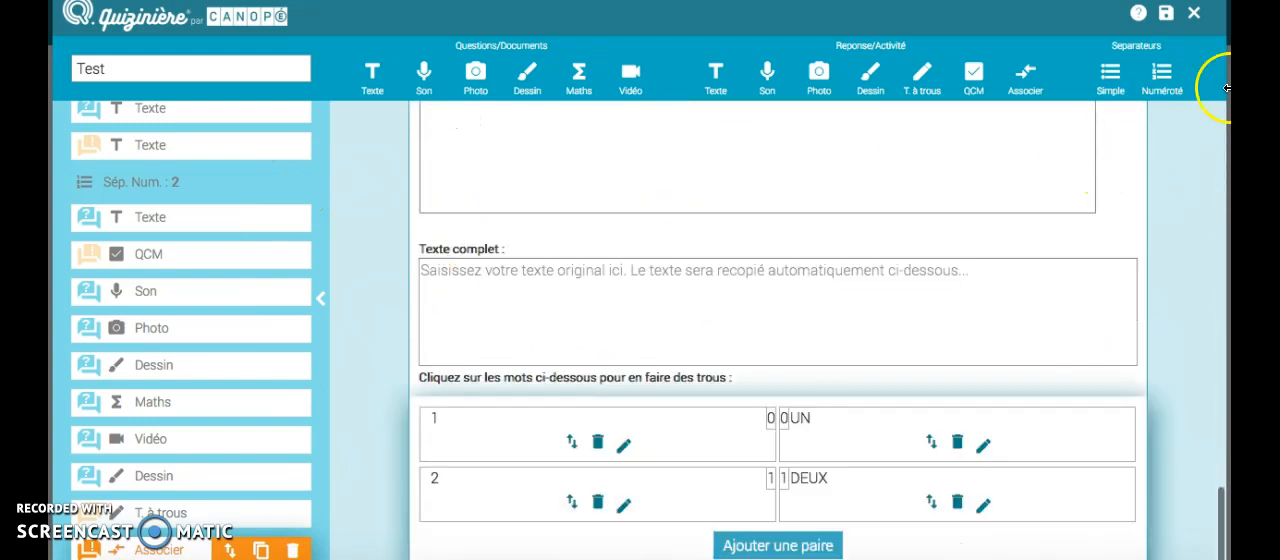
left_click(1166, 20)
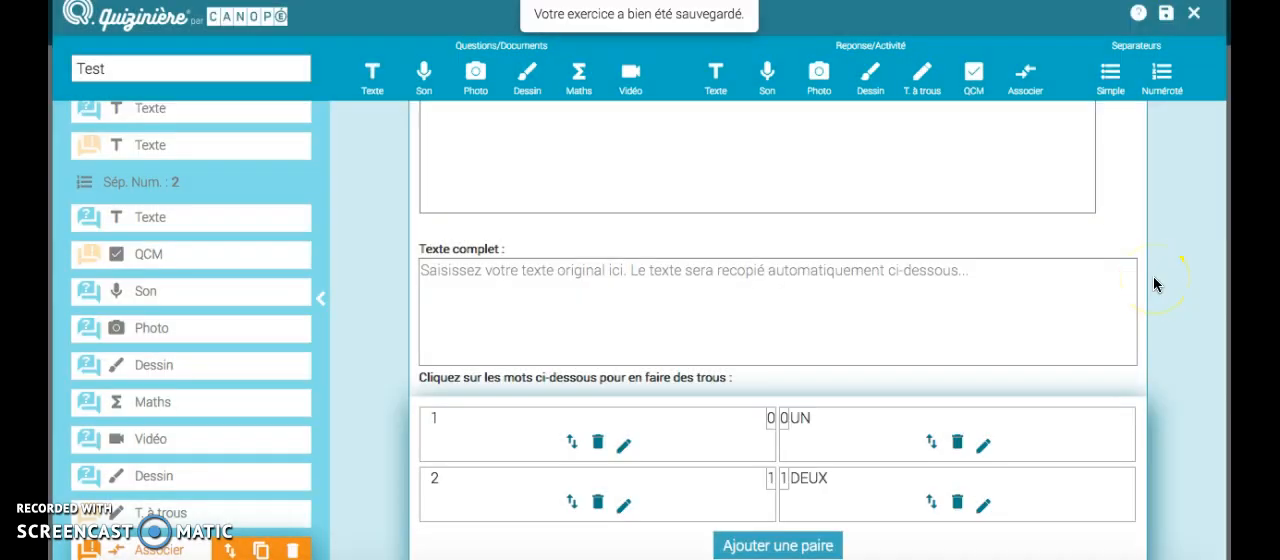
left_click(1194, 16)
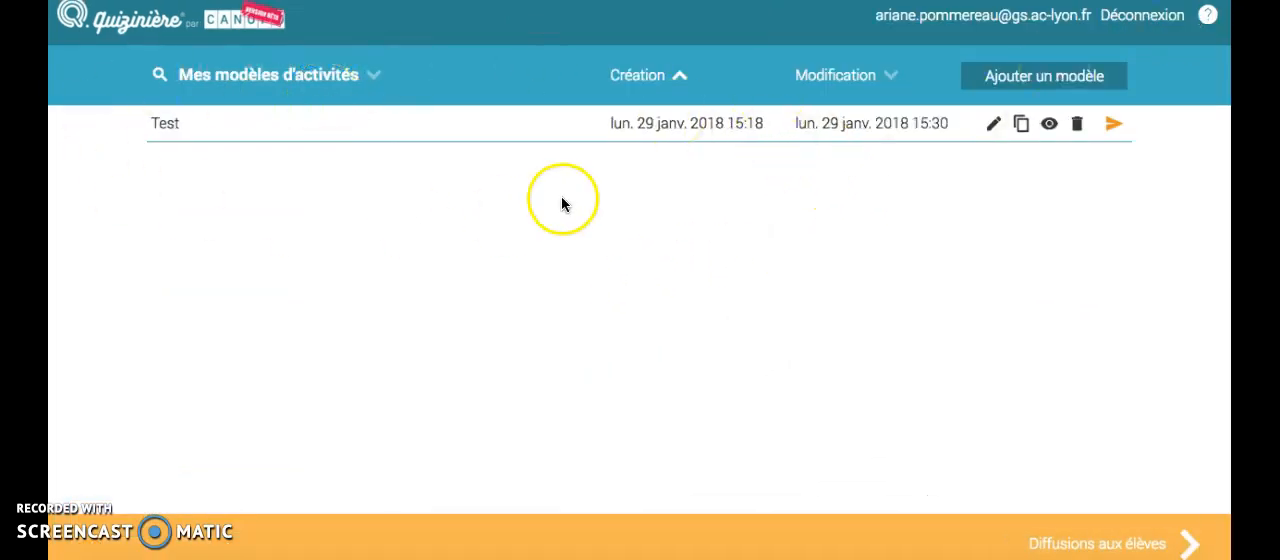
Step: Preview the Test model as students see it and look through its questions
left_click(1049, 125)
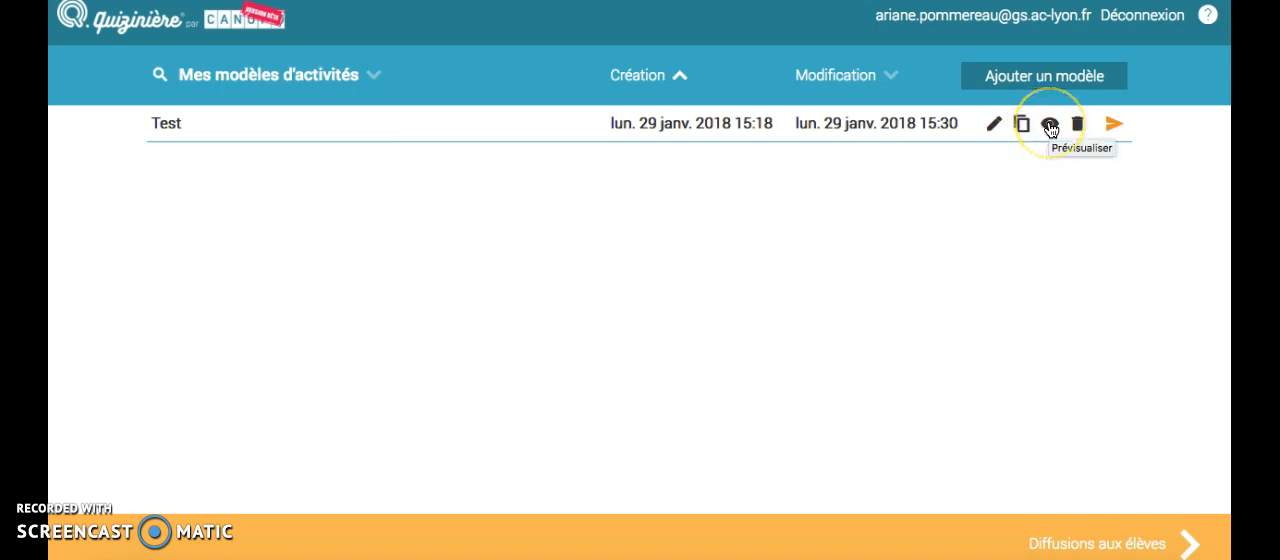
left_click(1050, 125)
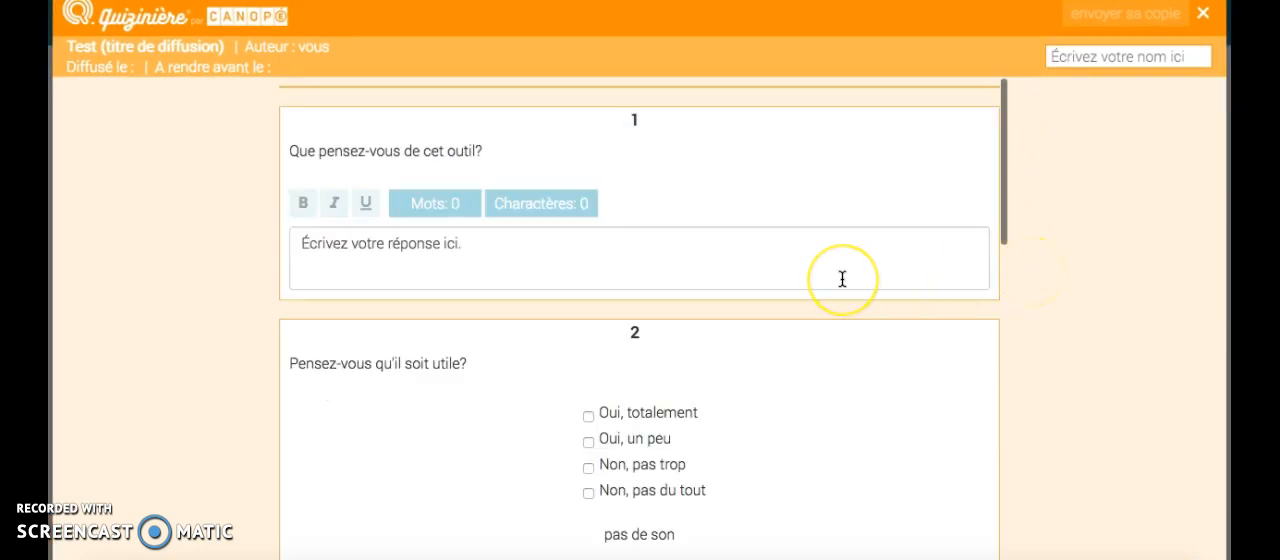
scroll(842, 279, "down", 1)
scroll(842, 279, "down", 5)
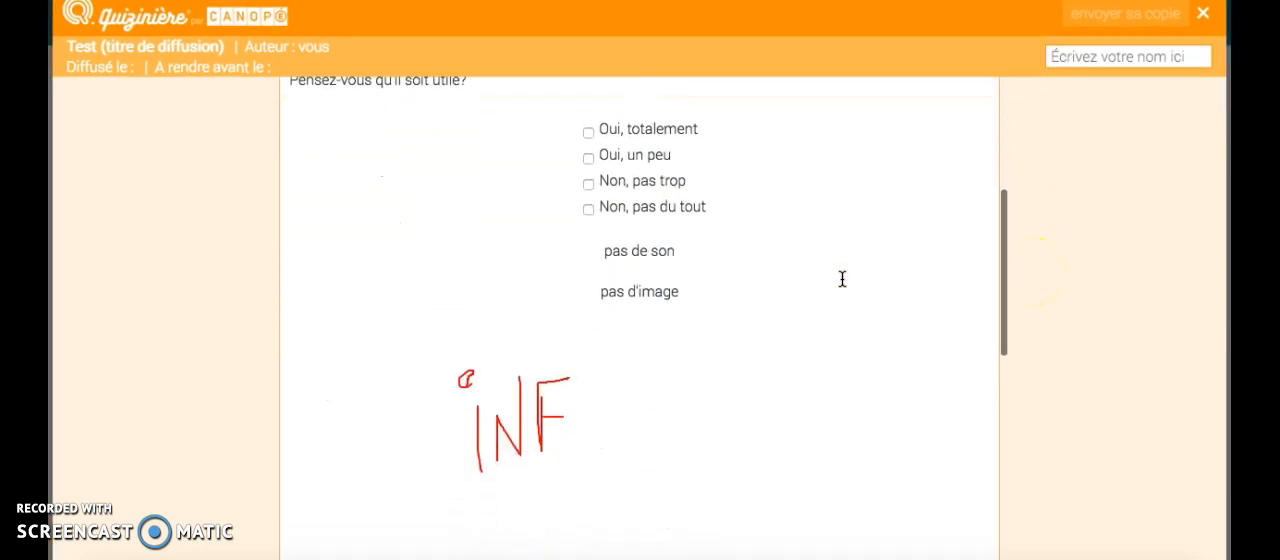
Step: Look through the remaining questions of the Test model preview, including the formula and association pairs, and close it
scroll(842, 279, "down", 10)
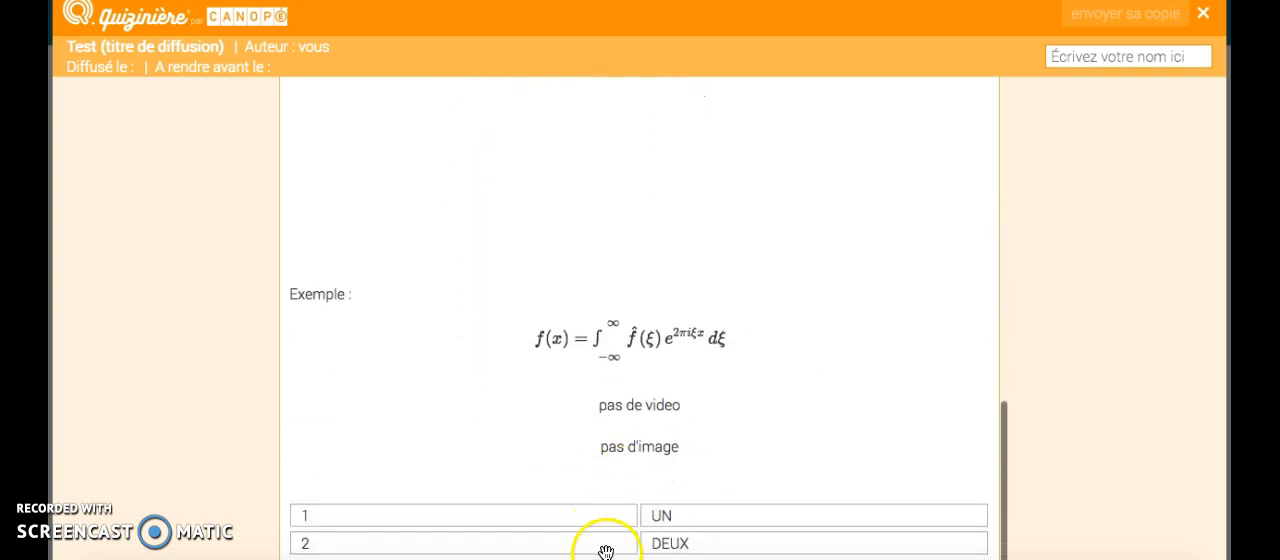
scroll(697, 346, "up", 15)
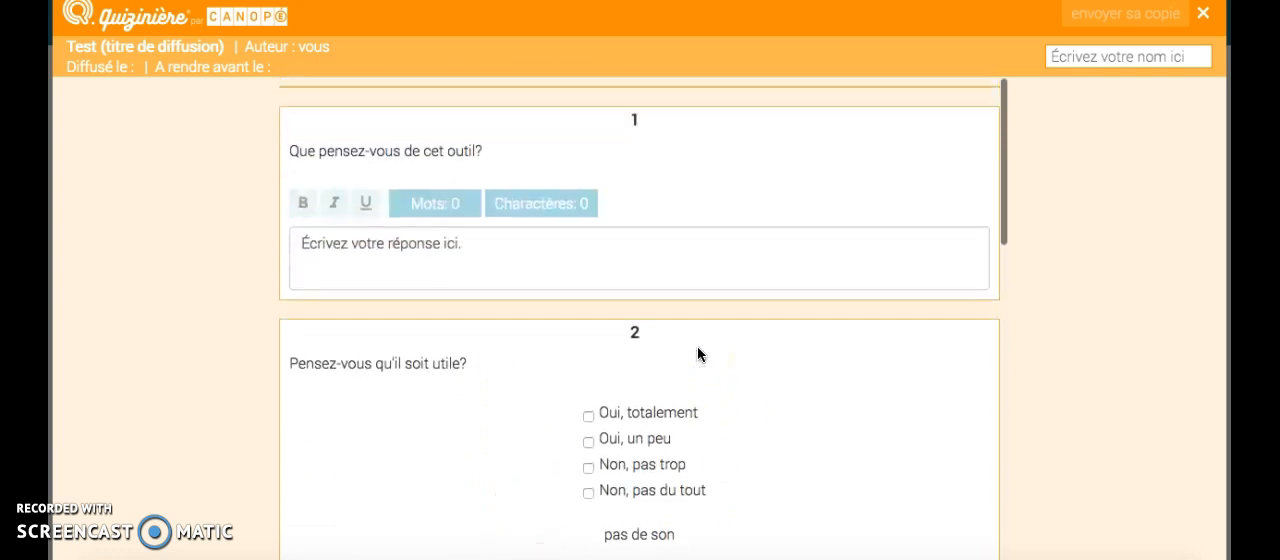
left_click(1203, 13)
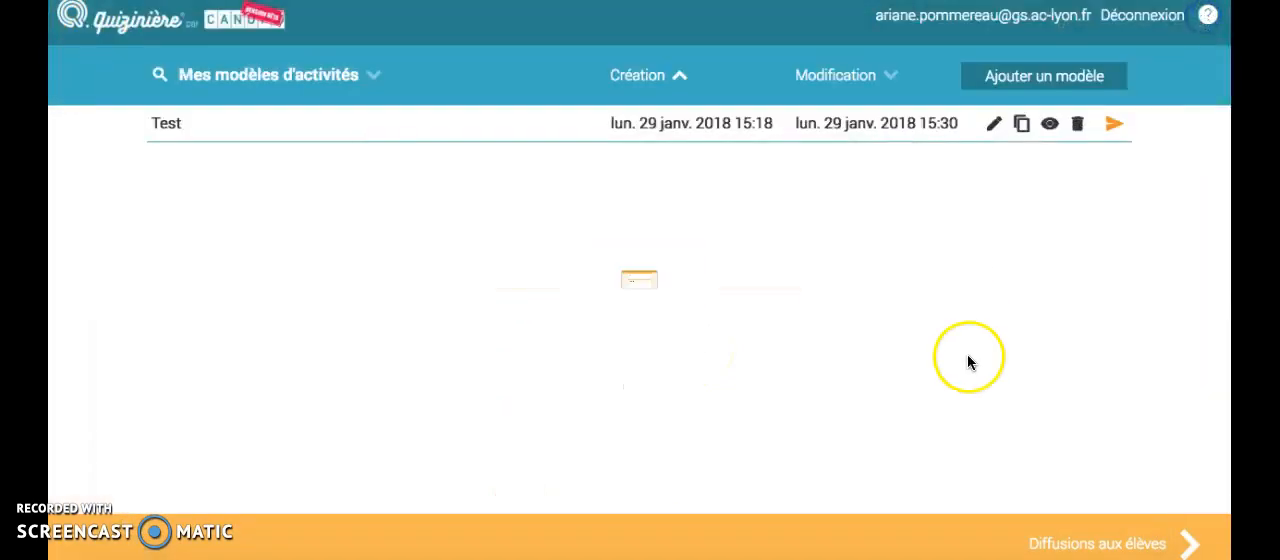
Step: Start a broadcast of the Test model titled "Test", keeping the return of corrections to students enabled
left_click(1114, 127)
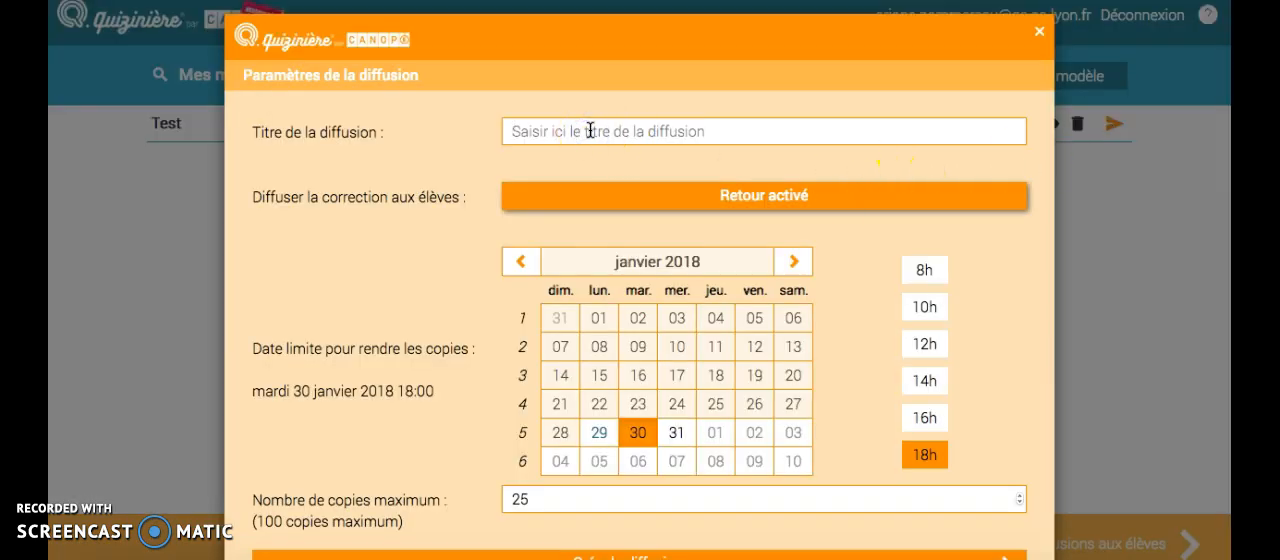
type("Test")
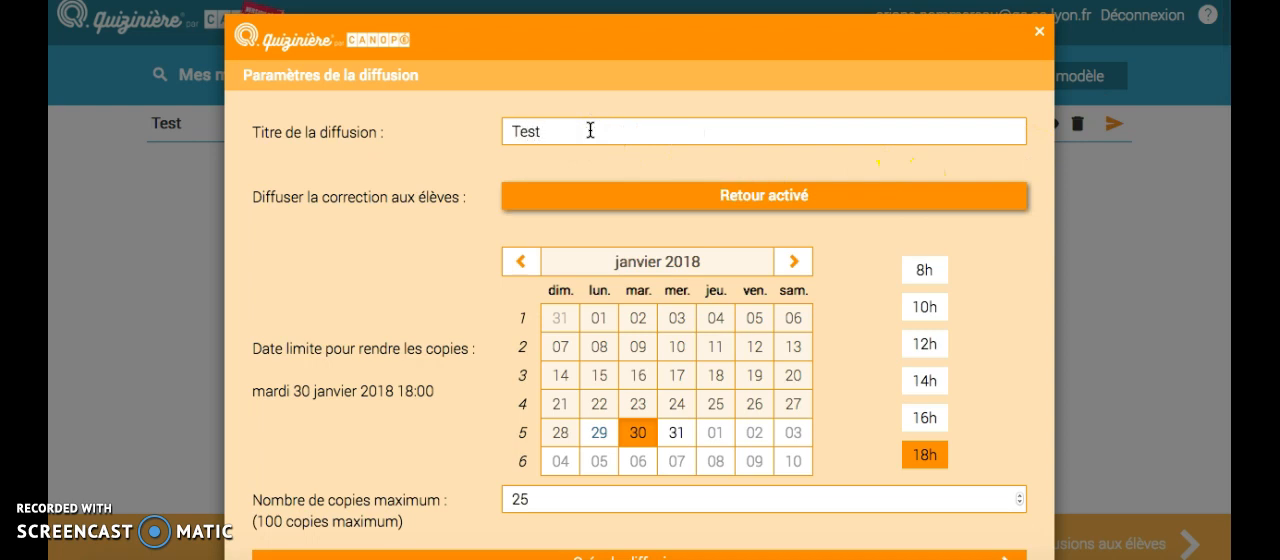
left_click(648, 206)
left_click(648, 206)
scroll(403, 283, "down", 1)
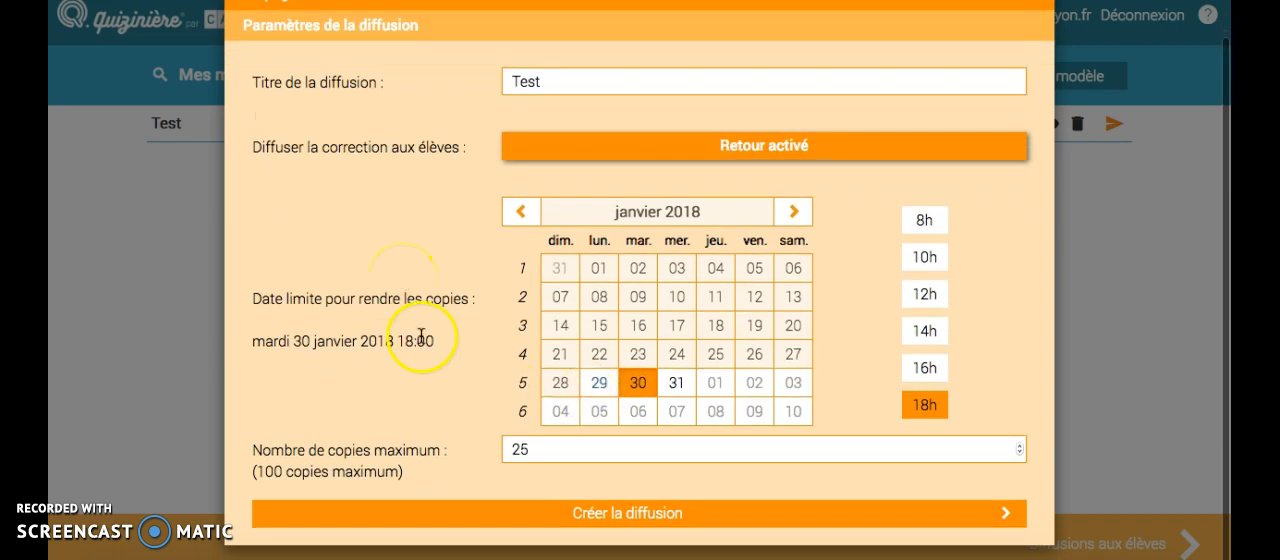
Step: Set the broadcast's submission deadline to 31 January 2018 and its maximum number of copies to 39
left_click(676, 386)
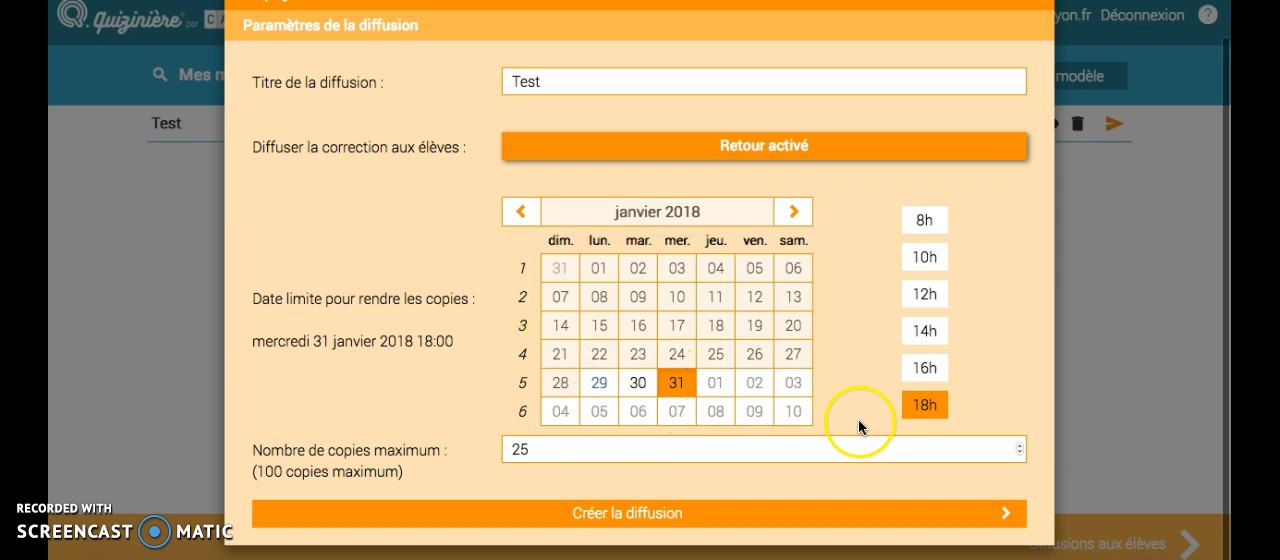
left_click(667, 457)
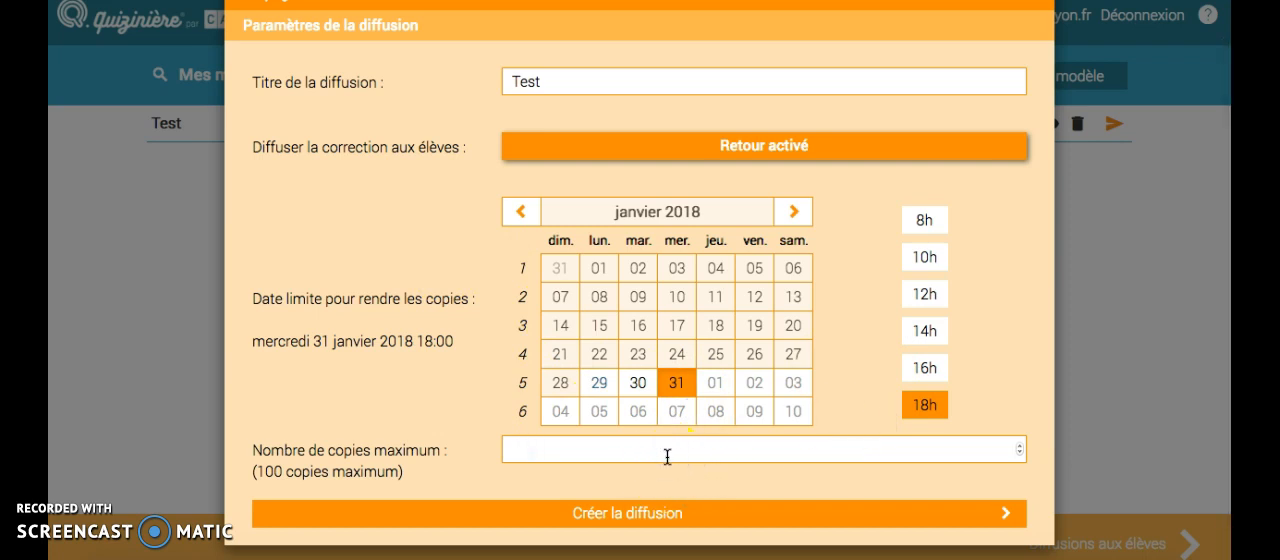
type("39")
Step: Create the Test broadcast and dismiss the dialog with its access code and QR code
left_click(678, 515)
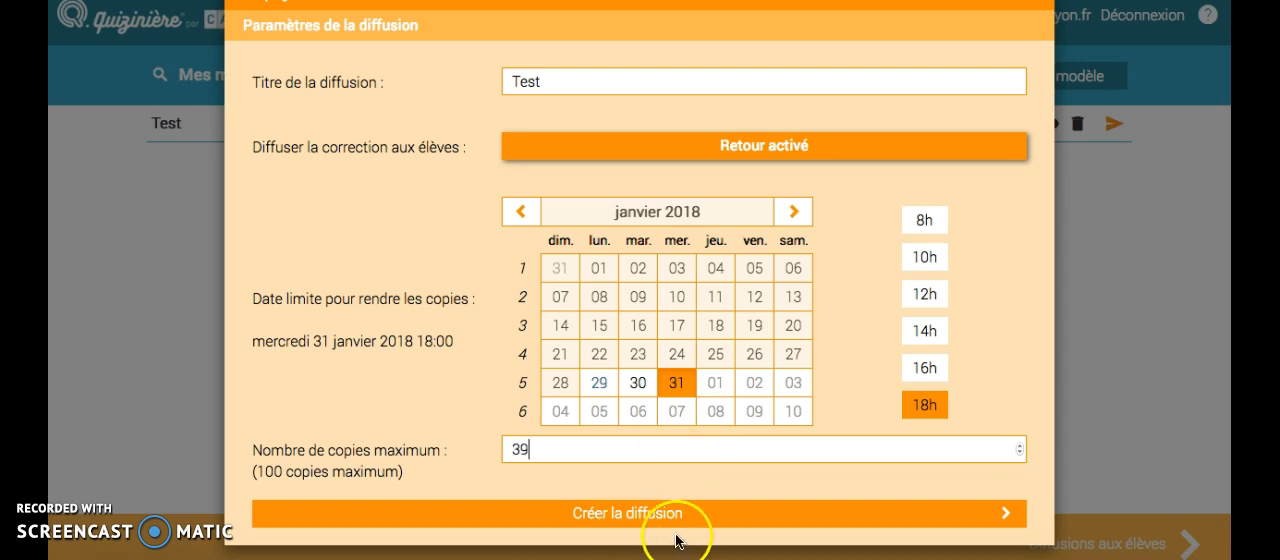
left_click(703, 518)
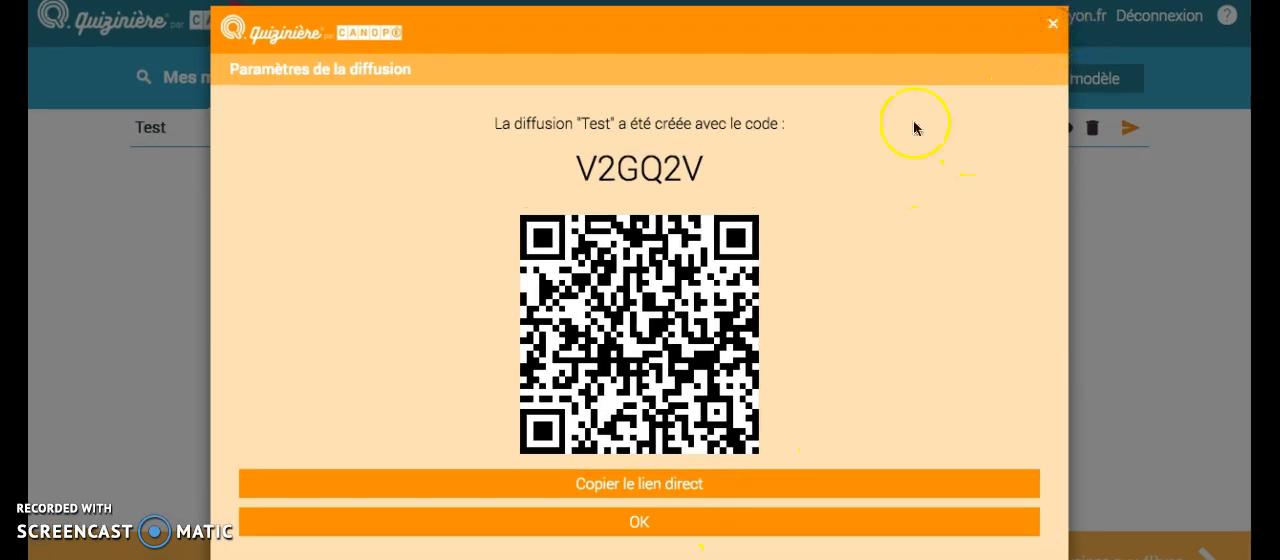
left_click(704, 521)
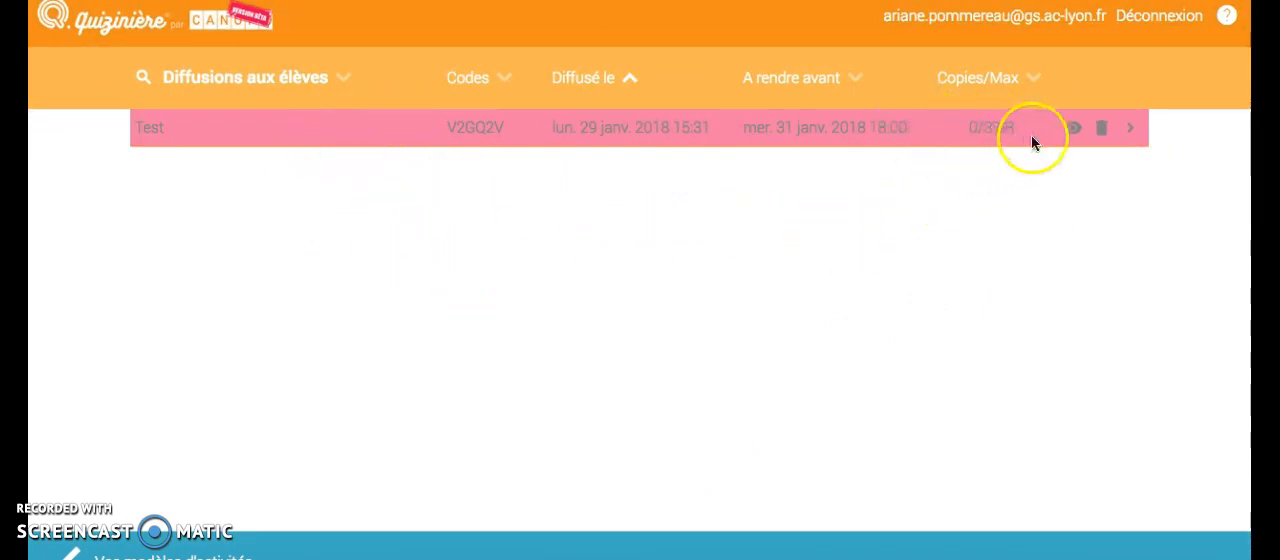
Step: Preview the Test broadcast as students see it, look over its questions and return to the broadcast list
left_click(1075, 134)
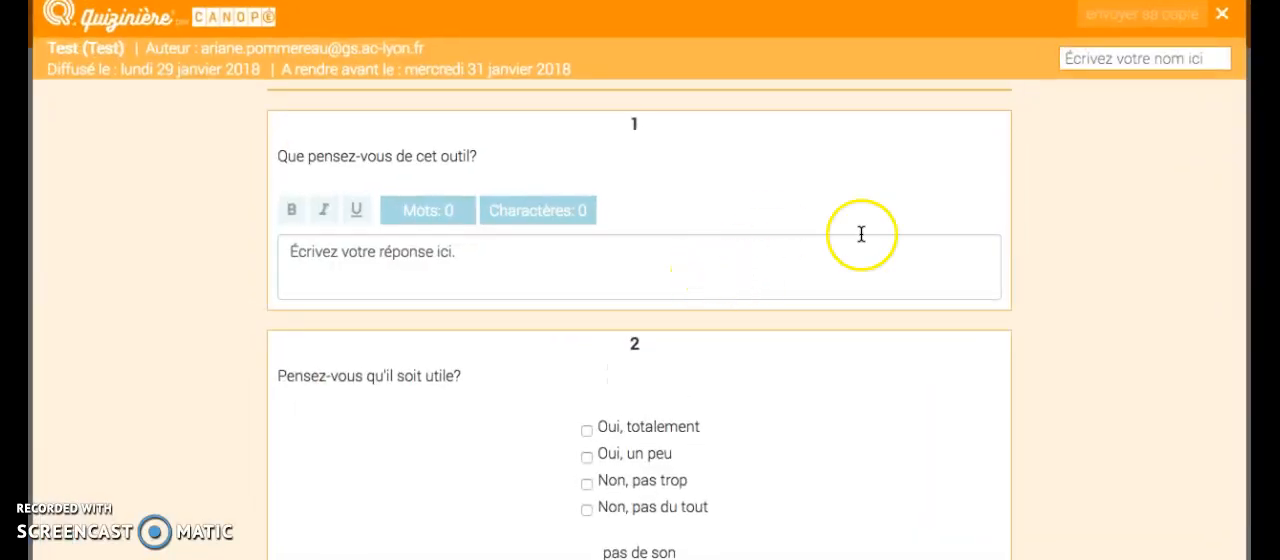
scroll(989, 223, "down", 10)
scroll(989, 223, "up", 10)
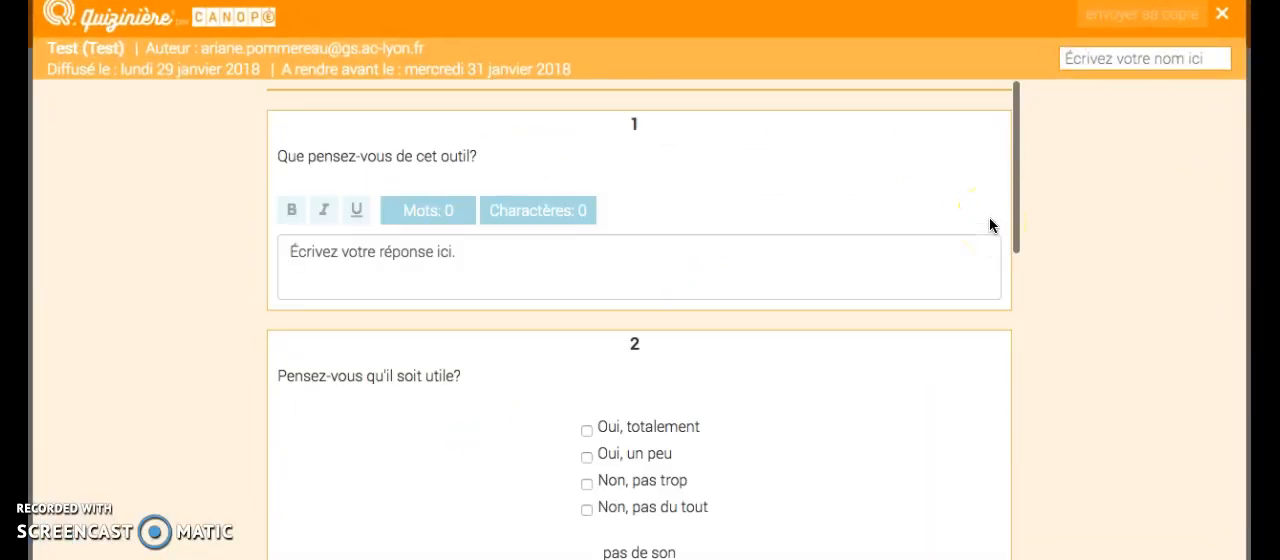
left_click(1221, 17)
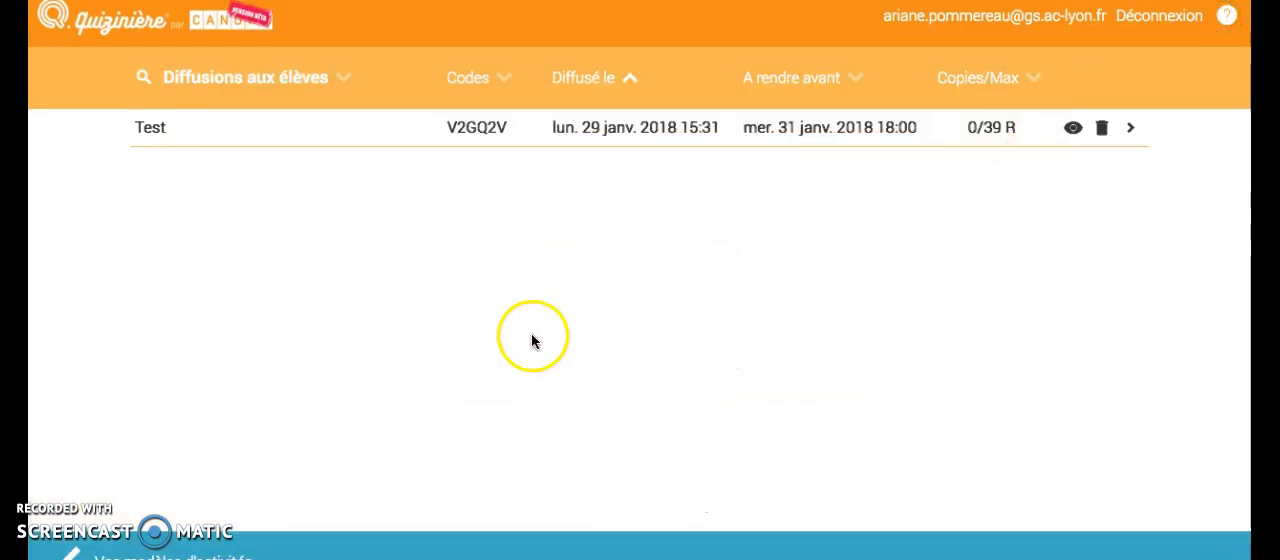
left_click(1073, 134)
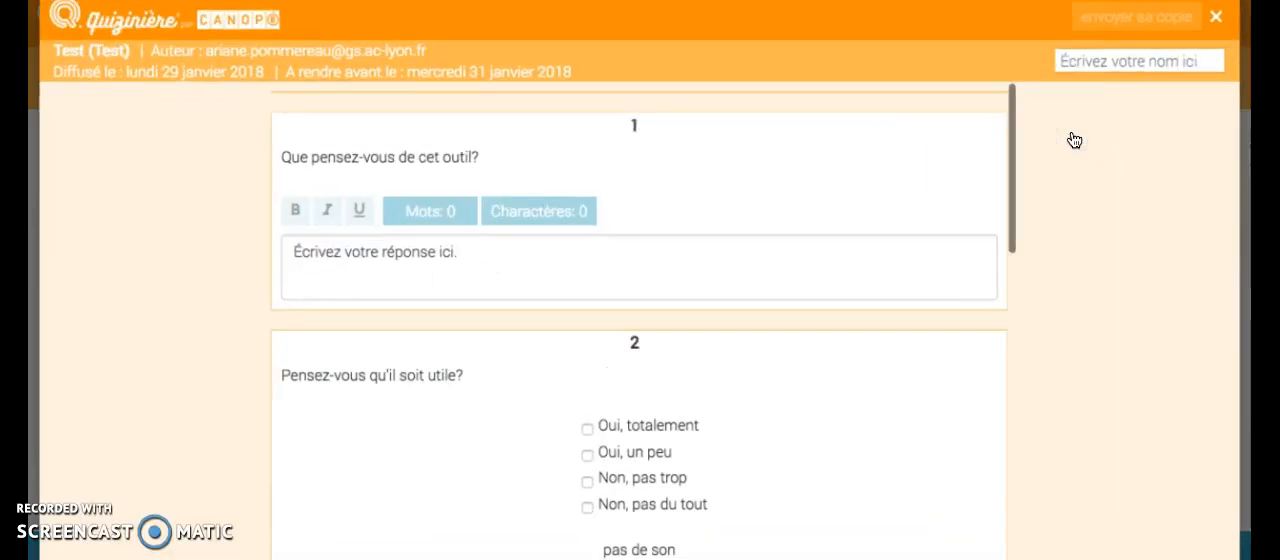
left_click(1221, 17)
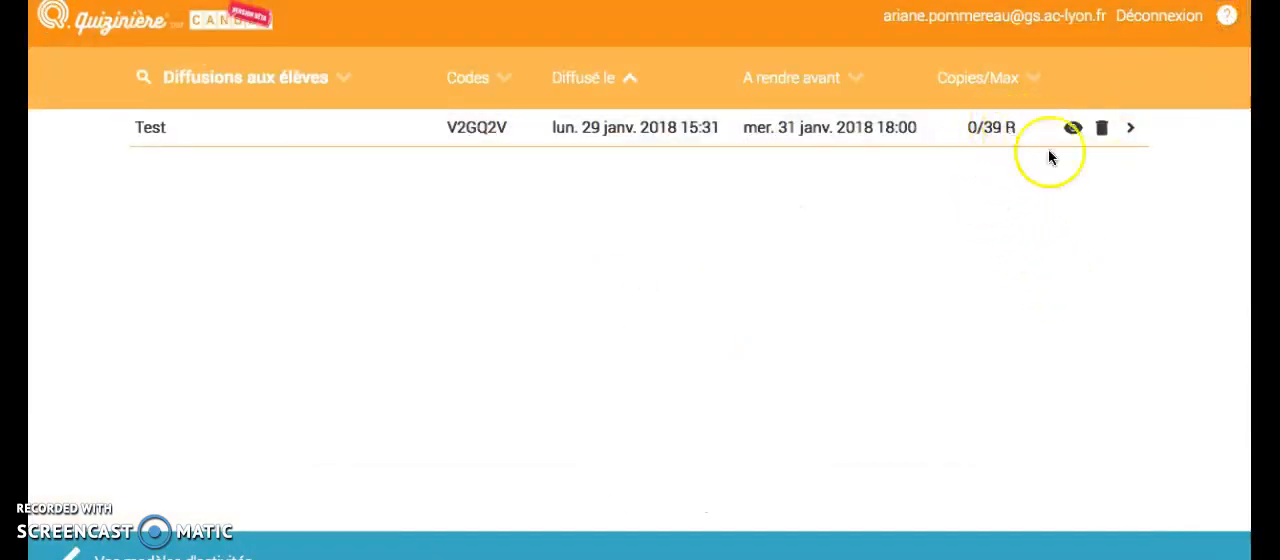
Step: Refresh the student broadcasts and open the list of copies received for Test
left_click(1131, 130)
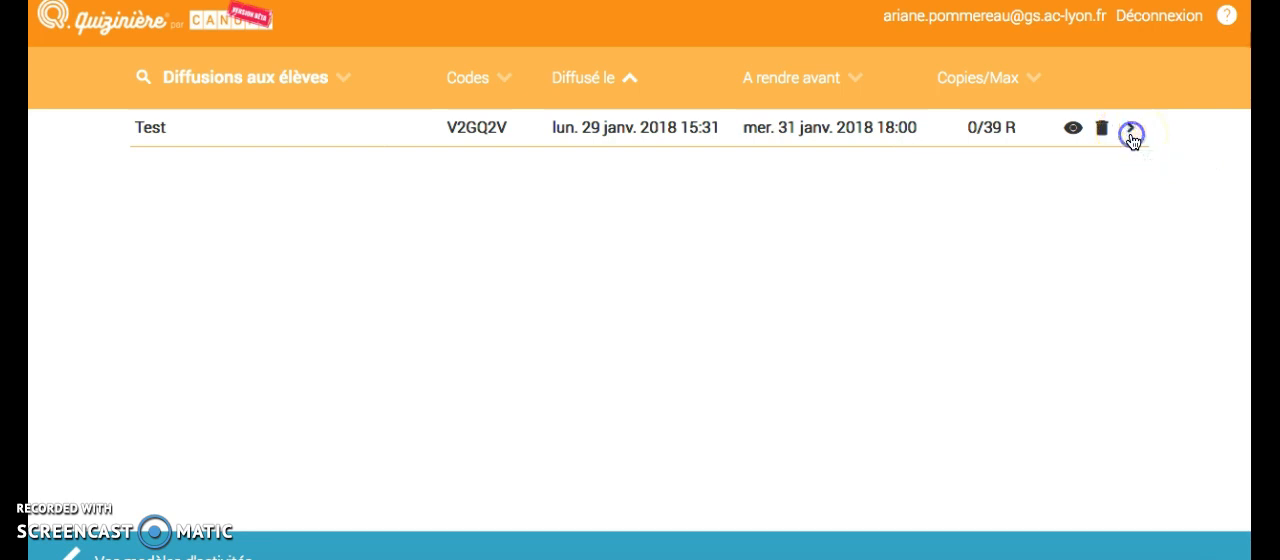
left_click(279, 82)
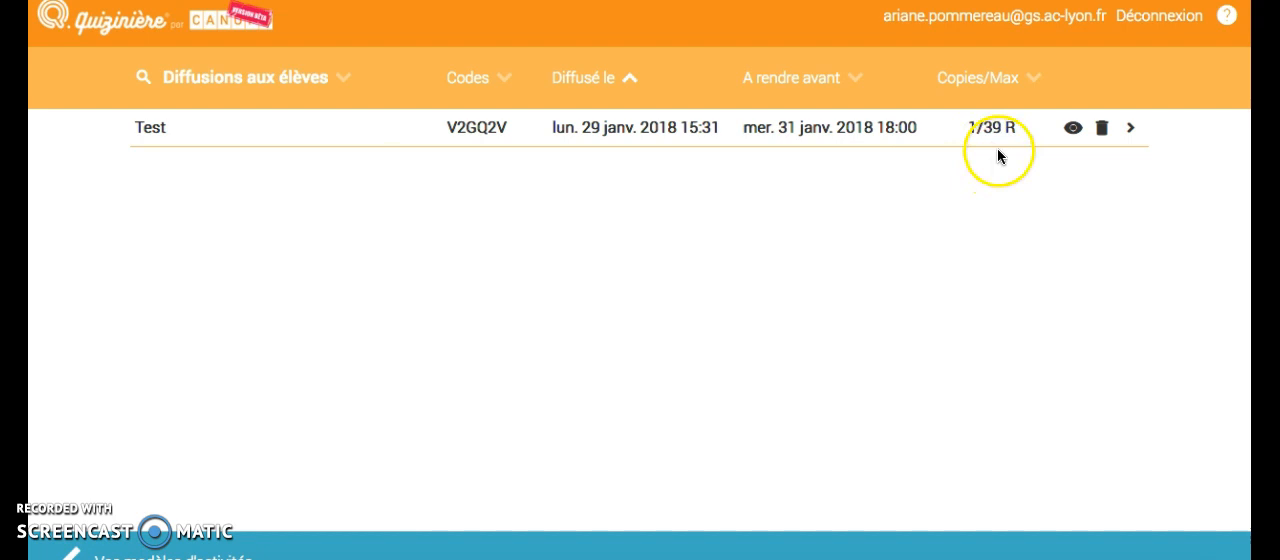
left_click(1131, 130)
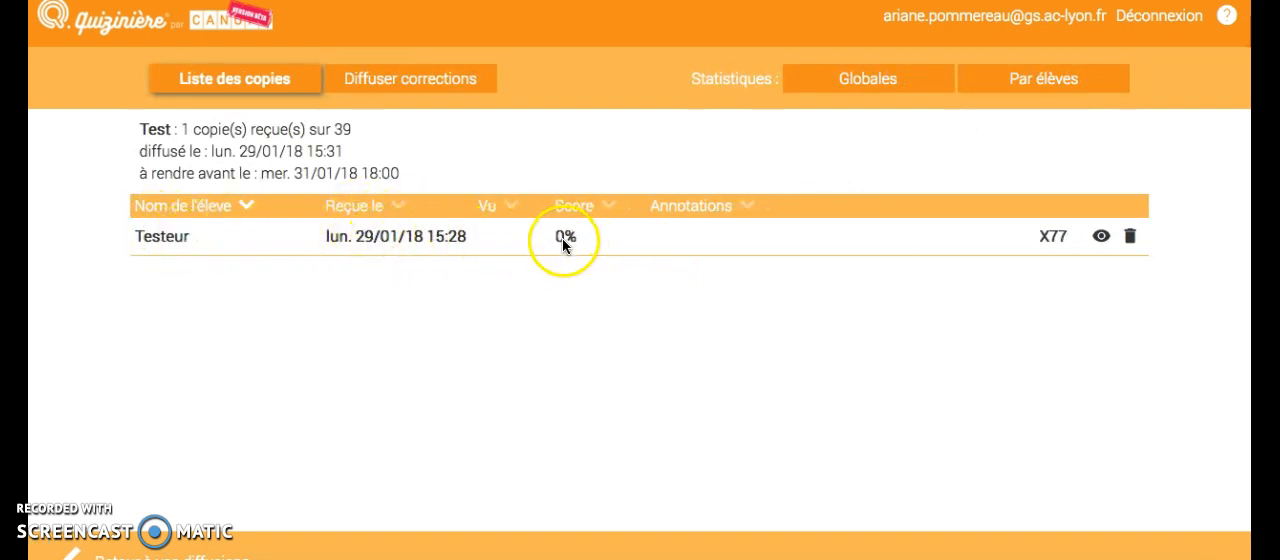
Step: Open the submitted Testeur copy and review the answers and scores of all its questions
left_click(1103, 238)
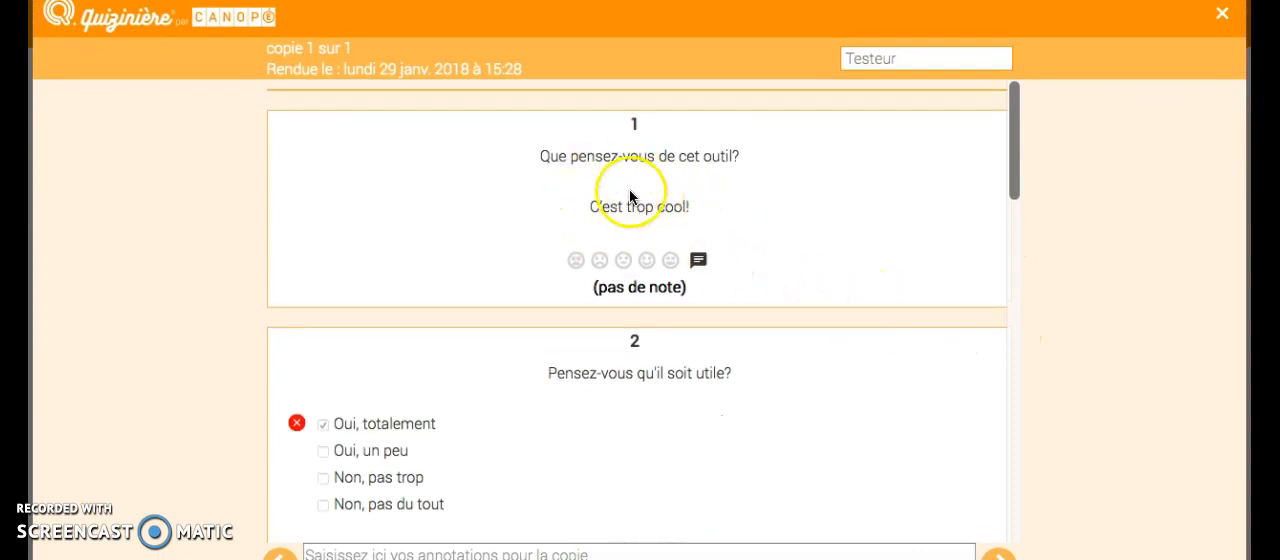
scroll(710, 205, "down", 2)
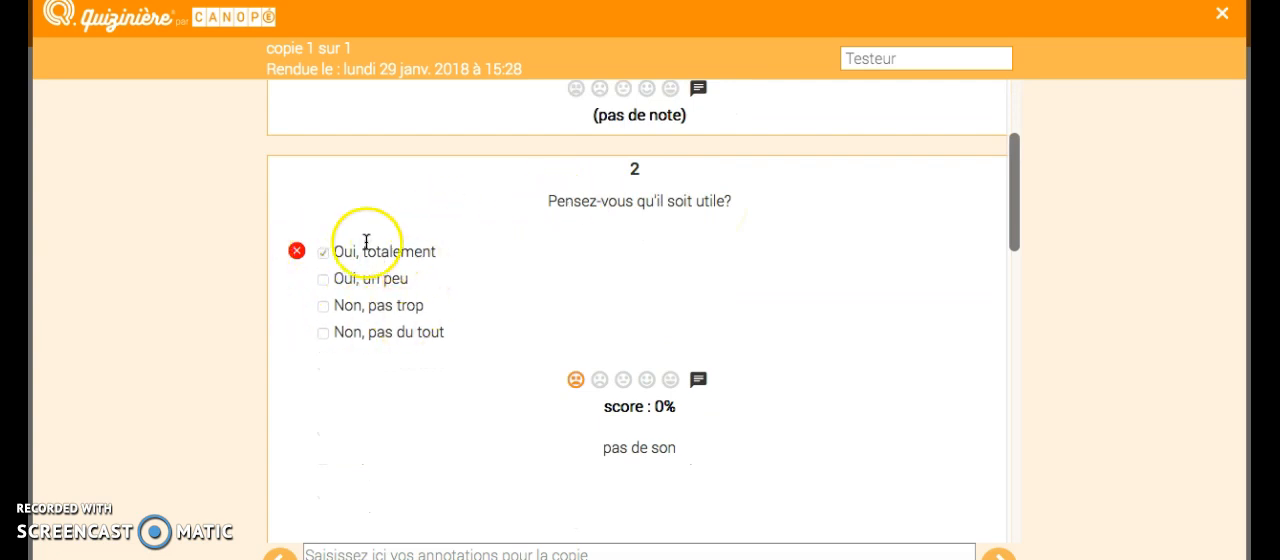
scroll(447, 310, "down", 1)
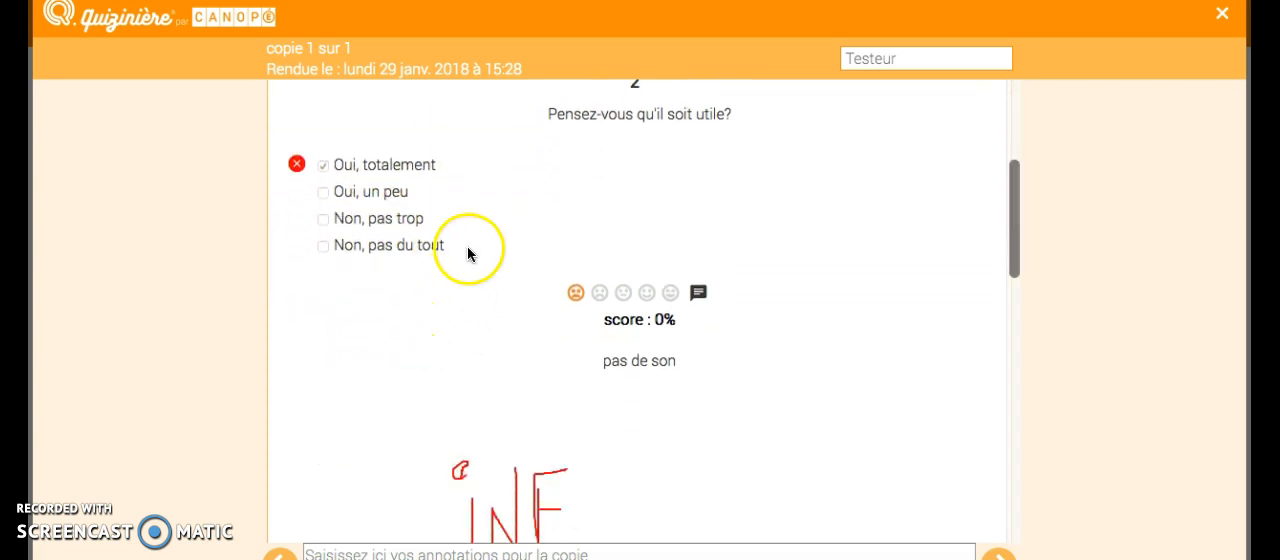
scroll(556, 263, "down", 3)
scroll(556, 263, "down", 8)
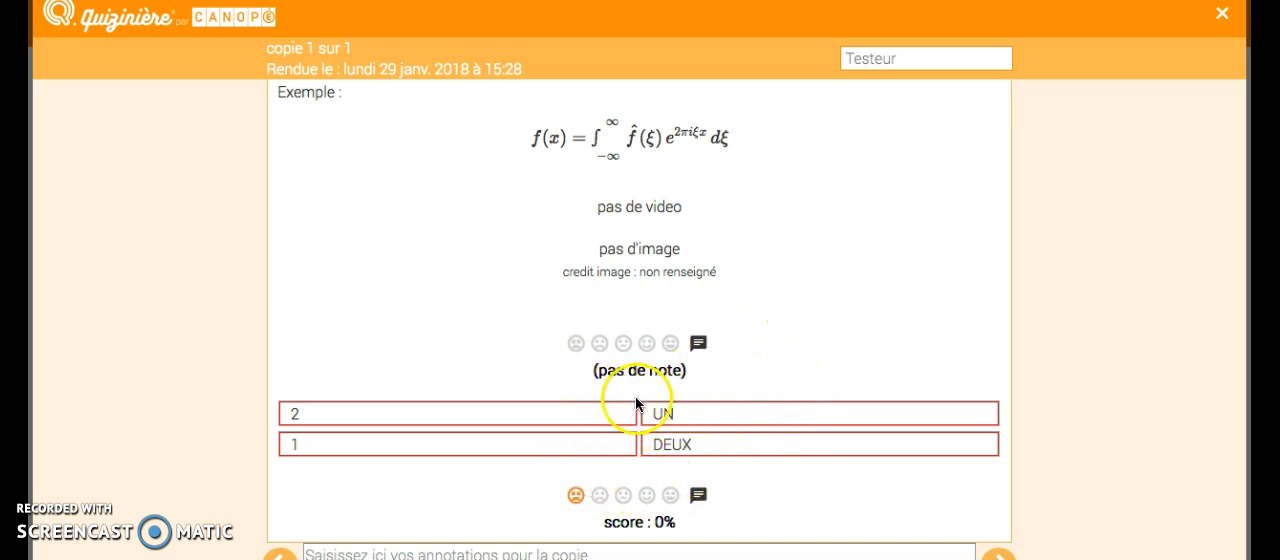
scroll(898, 309, "up", 5)
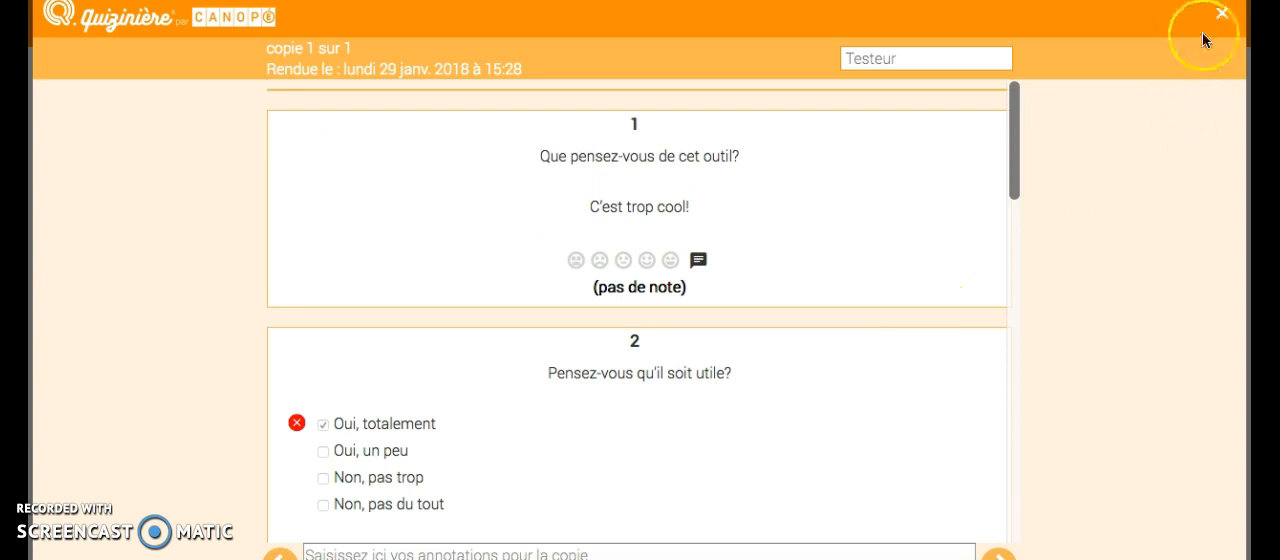
Step: Close the submitted copy and go back through the student broadcasts to the activity models
left_click(1222, 14)
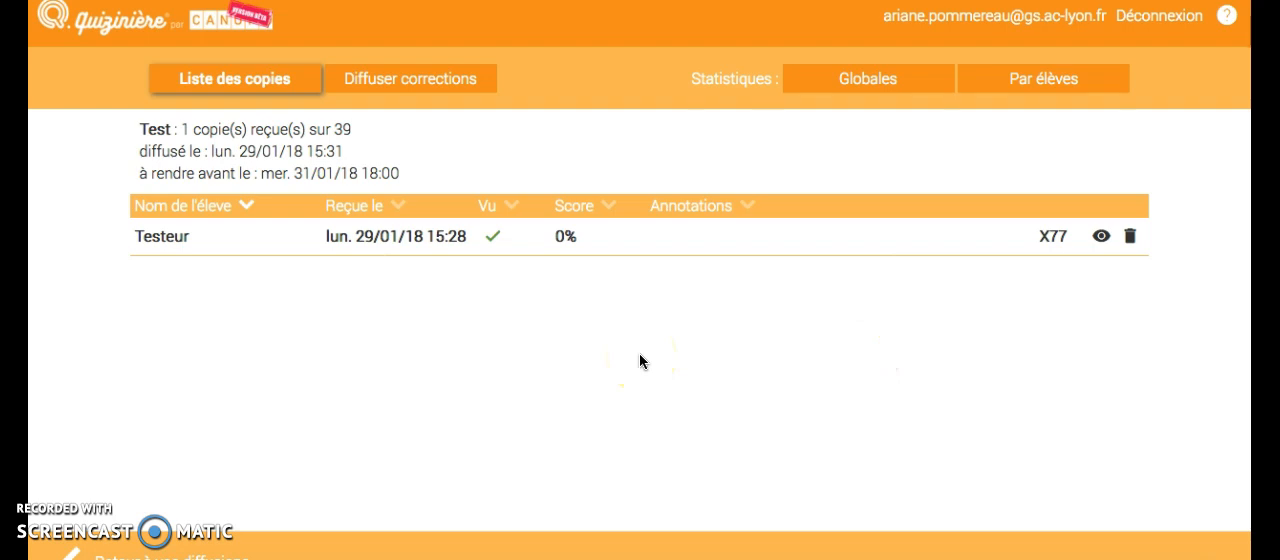
left_click(210, 555)
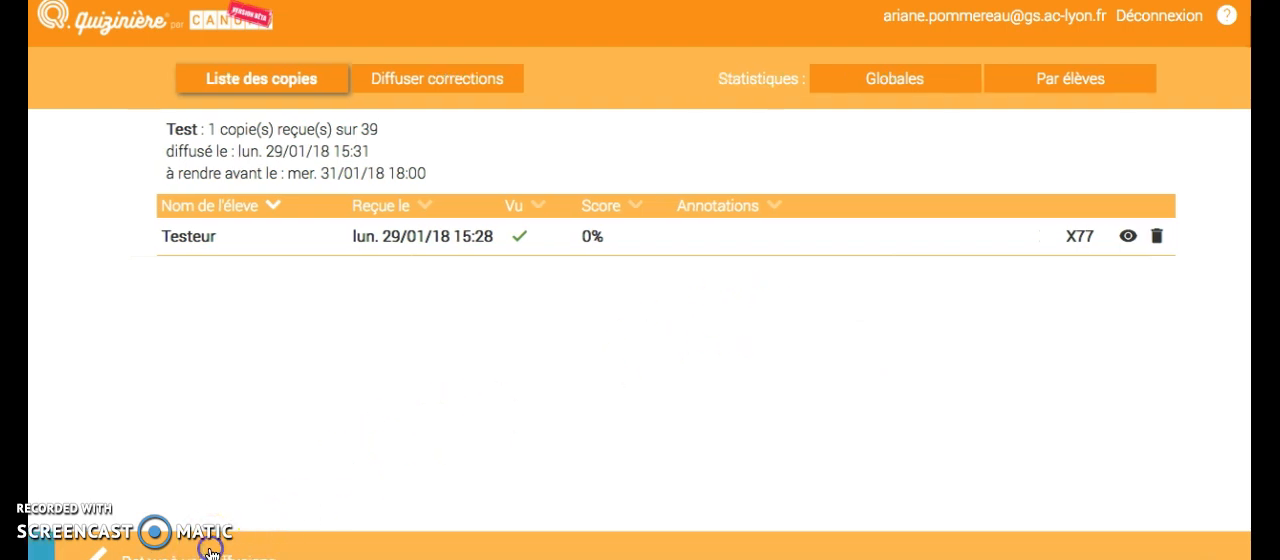
left_click(200, 551)
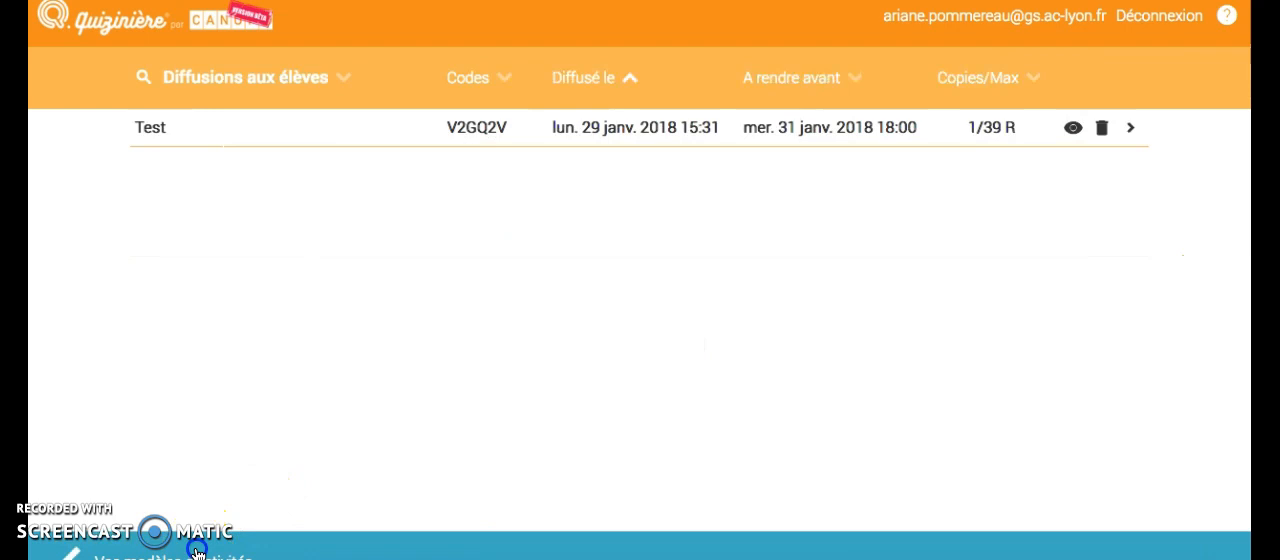